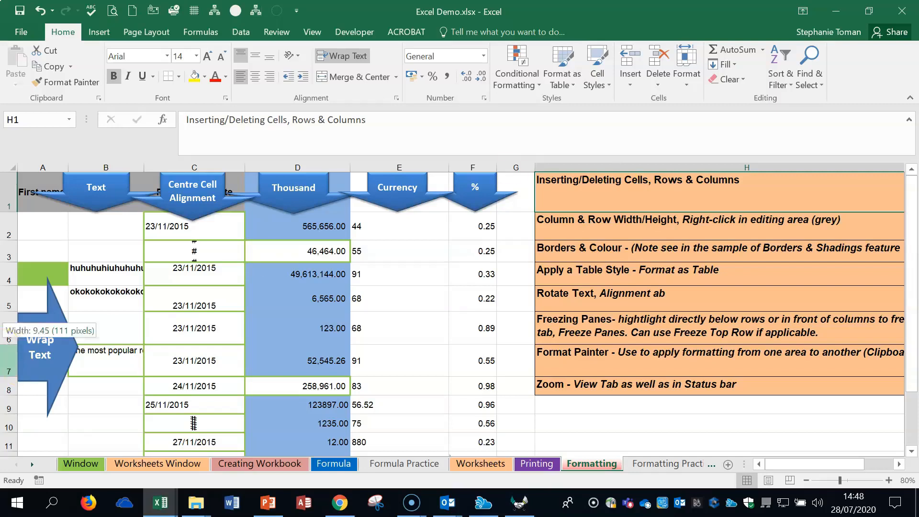
# - Insert blank cells at C2:C3 in the date column, shifting the existing cells down
pyautogui.moveTo(177, 222); pyautogui.dragTo(175, 250)
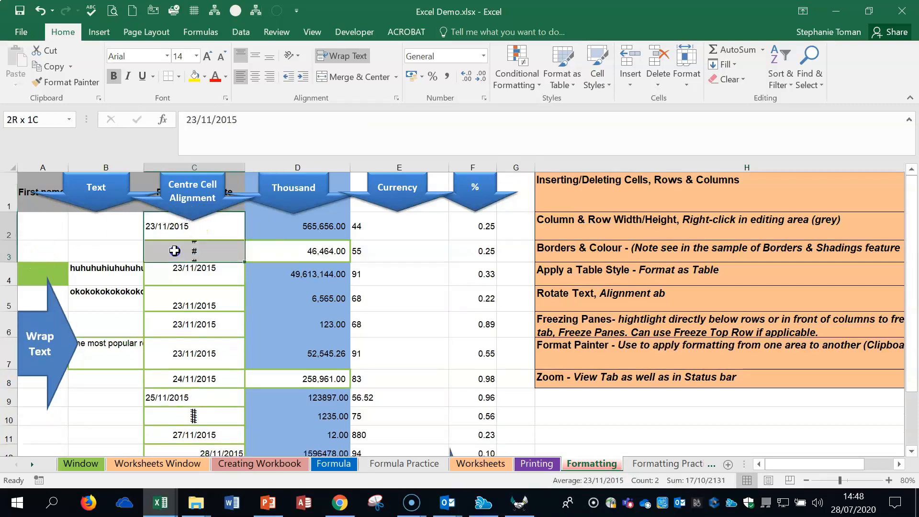
pyautogui.rightClick(174, 251)
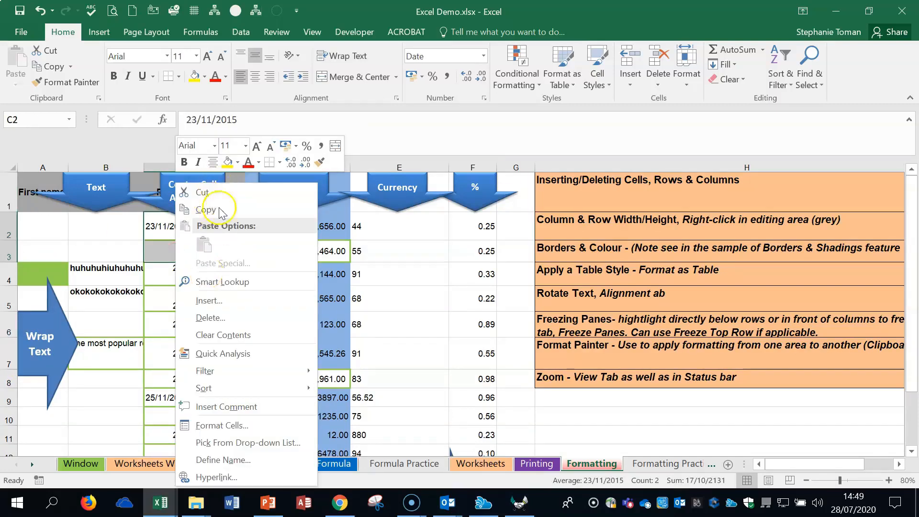
pyautogui.click(210, 300)
pyautogui.click(168, 284)
pyautogui.click(186, 340)
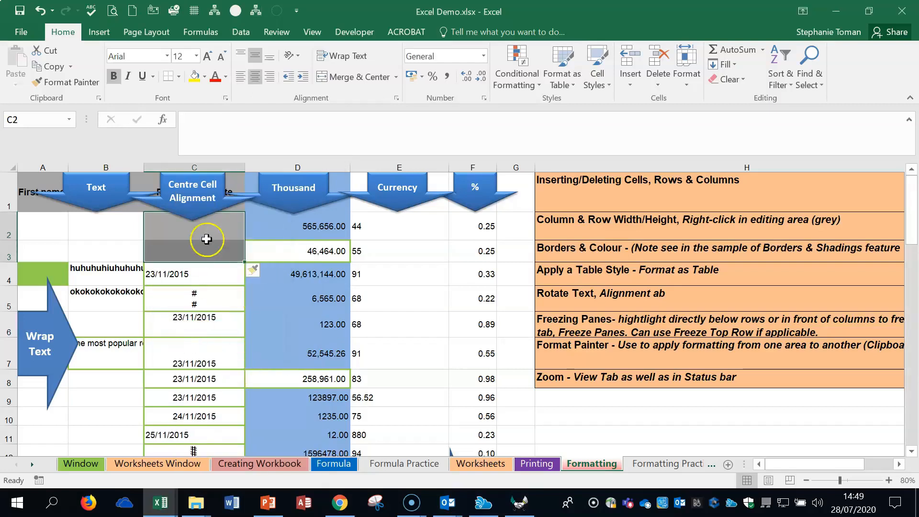
pyautogui.click(212, 254)
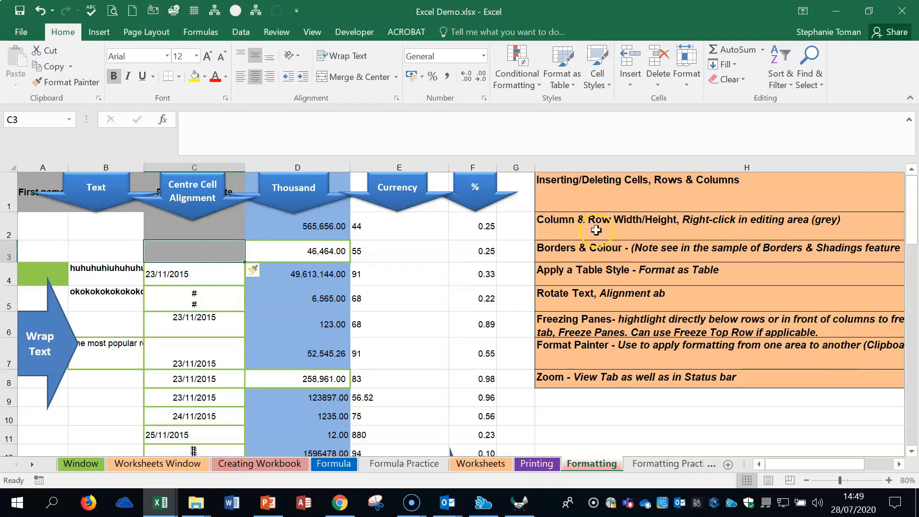
# - Check the width setting of column E and the height setting of row 3
pyautogui.rightClick(414, 164)
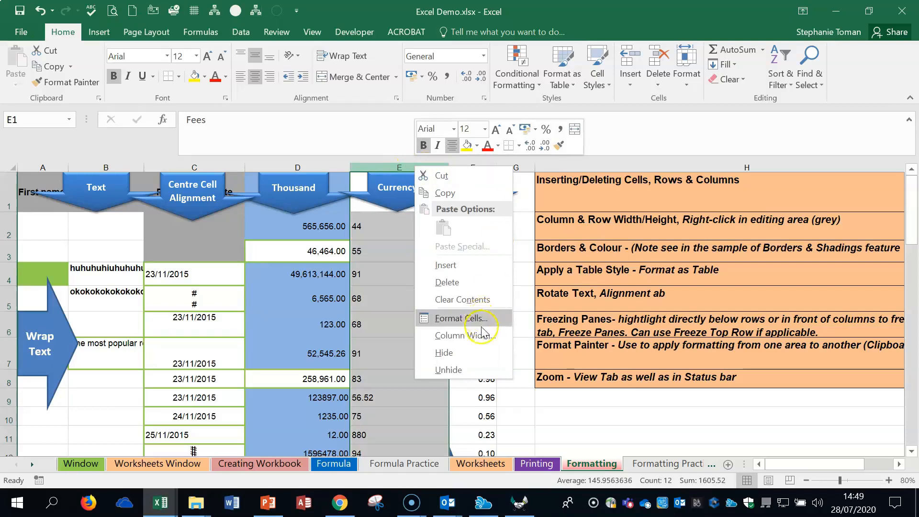
pyautogui.click(466, 335)
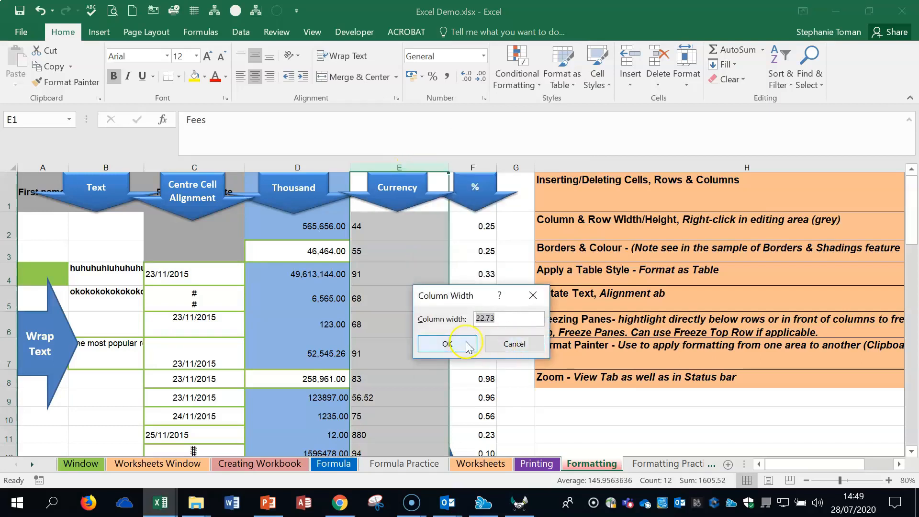
pyautogui.click(511, 344)
pyautogui.rightClick(11, 251)
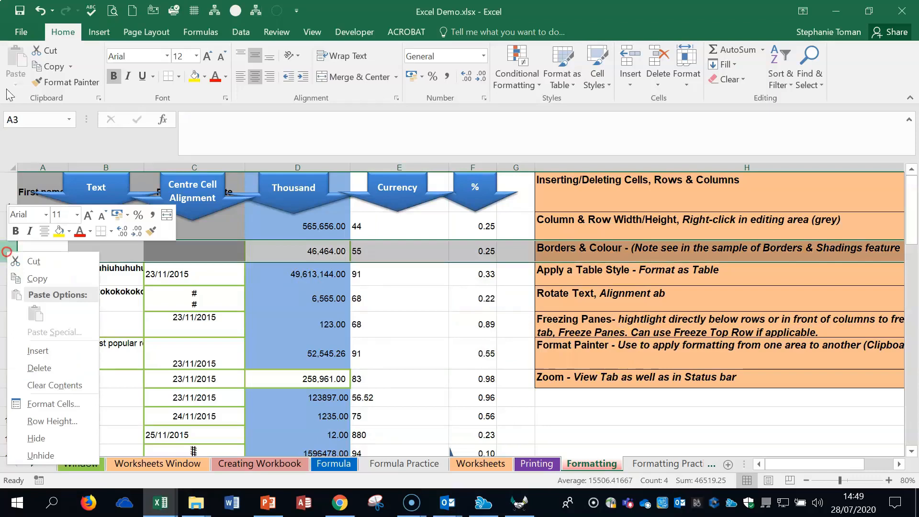
pyautogui.click(47, 475)
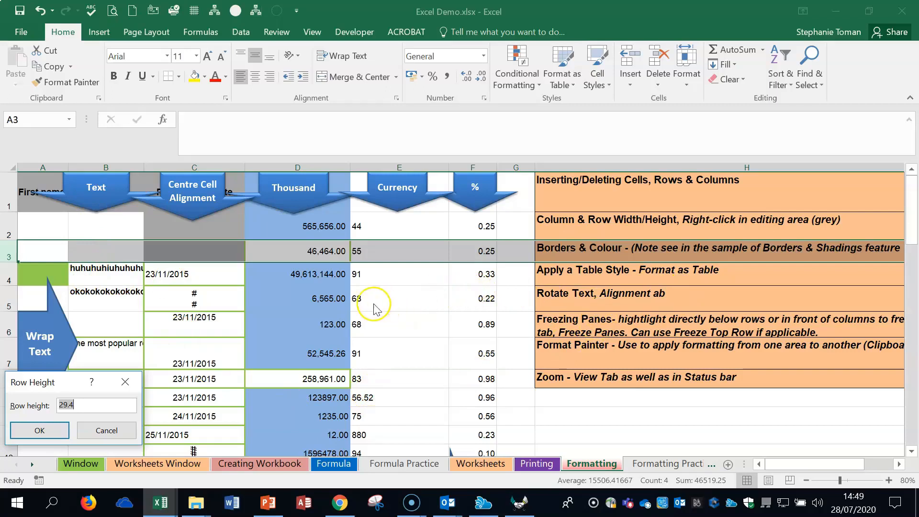
pyautogui.press('Escape')
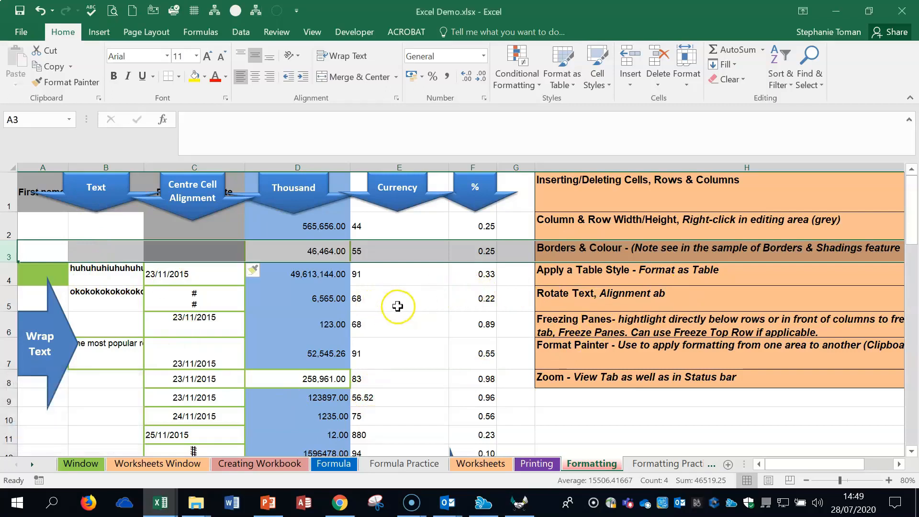
pyautogui.click(394, 302)
# - Give cells A2:B4 outline and inside borders in the automatic colour within the border format settings
pyautogui.moveTo(42, 225); pyautogui.dragTo(89, 282)
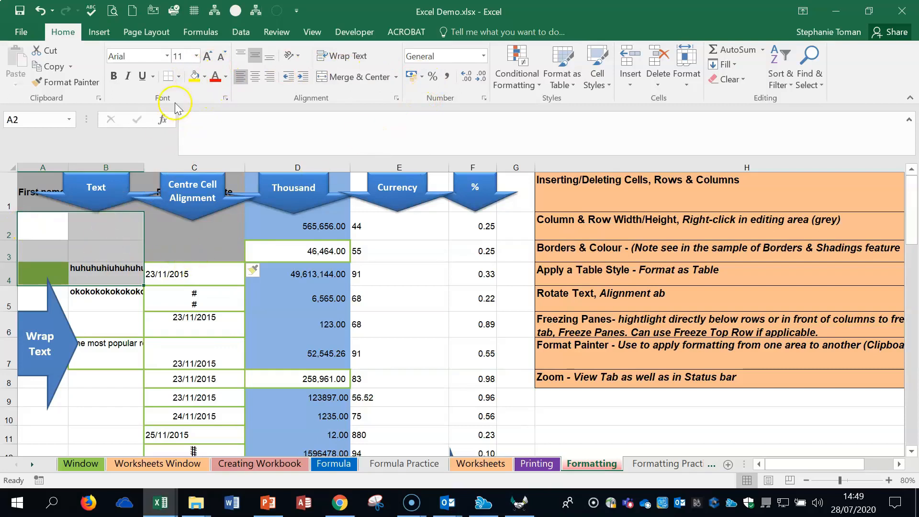
pyautogui.click(180, 76)
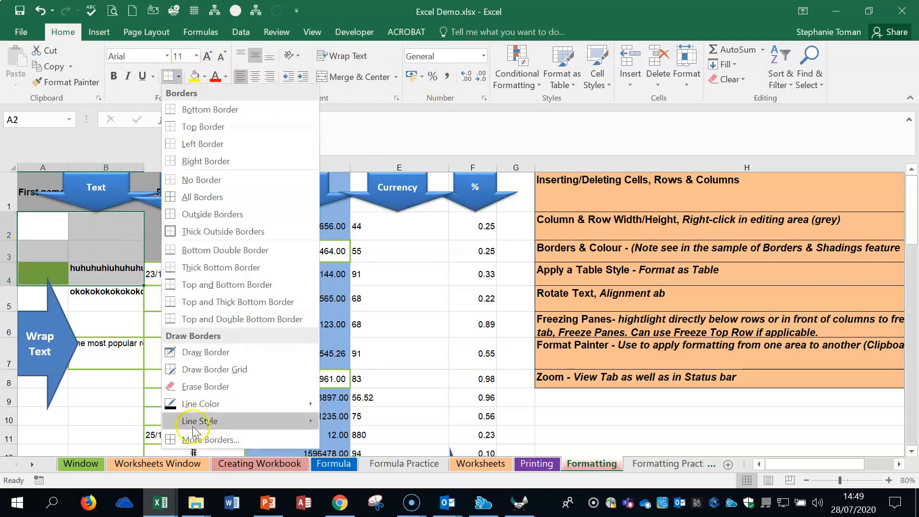
pyautogui.click(208, 439)
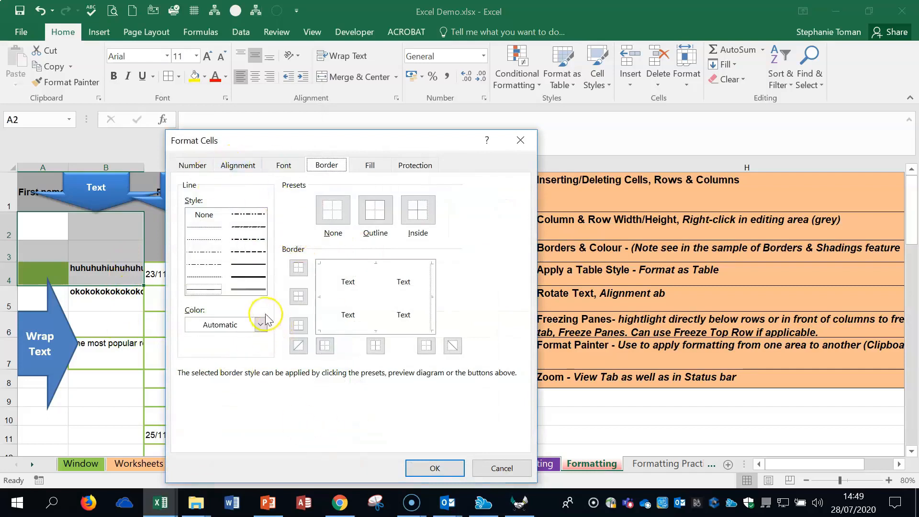
pyautogui.click(373, 209)
pyautogui.click(418, 212)
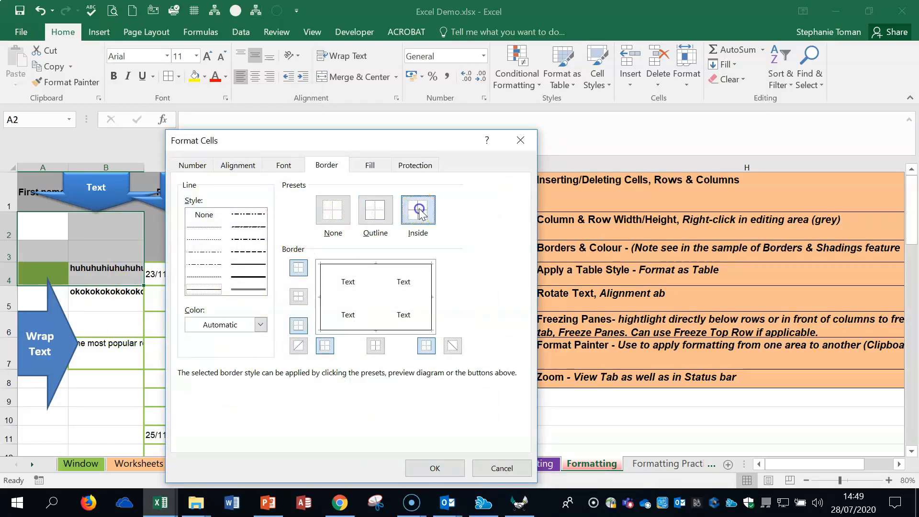
# - Set the border colour to red, reapply it to the outline and inside lines of A2:B4, and apply the format
pyautogui.click(261, 325)
pyautogui.click(202, 268)
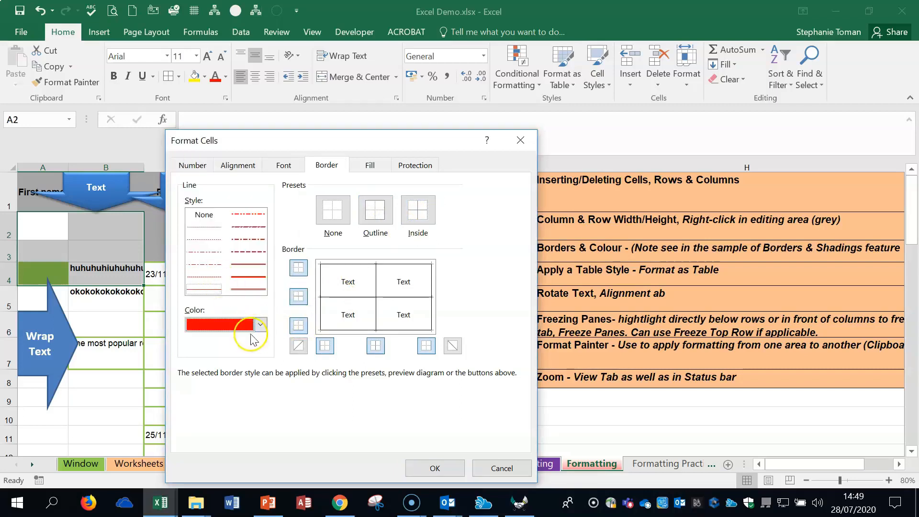
pyautogui.click(389, 315)
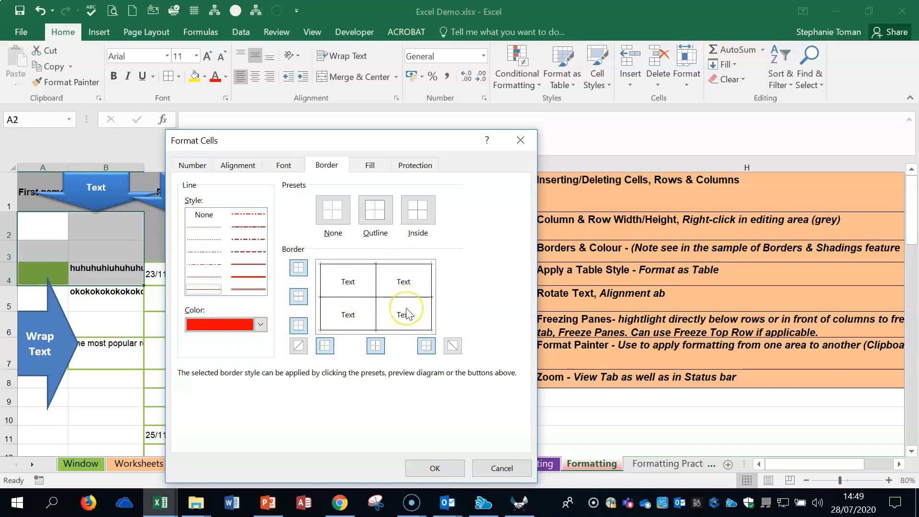
pyautogui.click(375, 210)
pyautogui.click(423, 211)
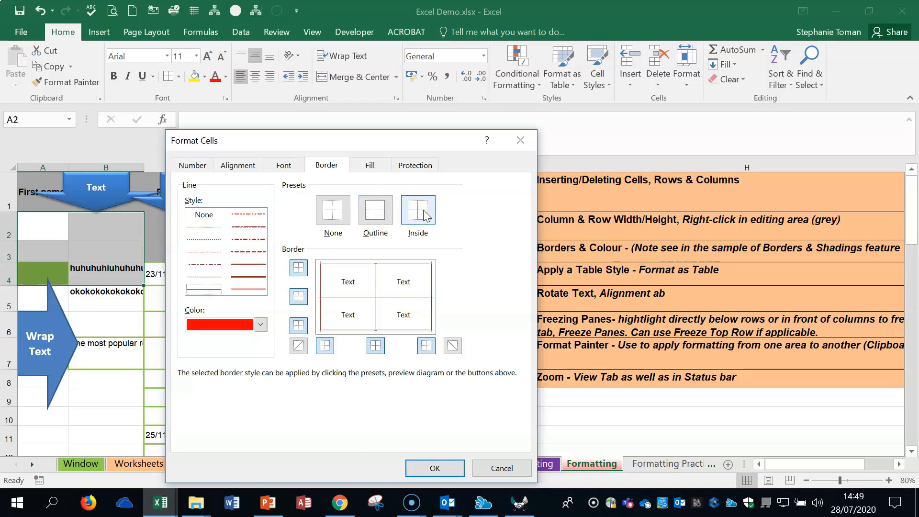
pyautogui.click(249, 278)
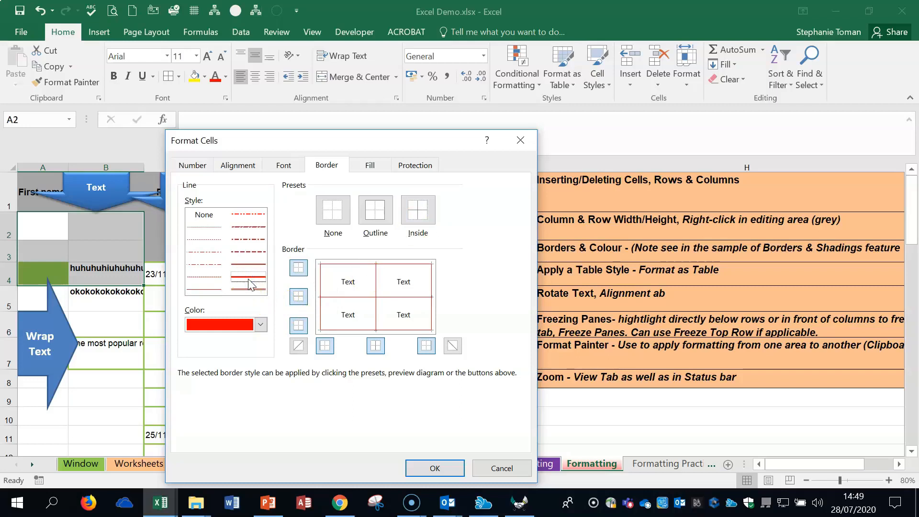
pyautogui.click(433, 467)
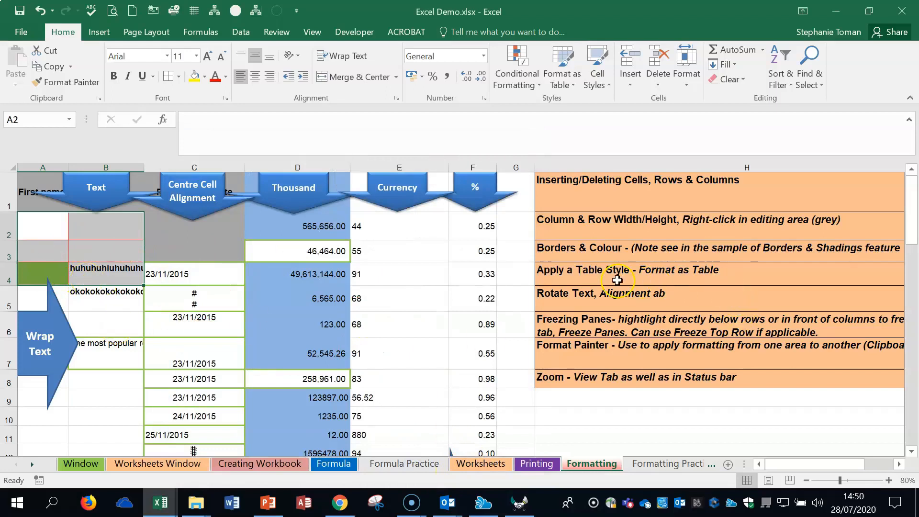
pyautogui.click(644, 275)
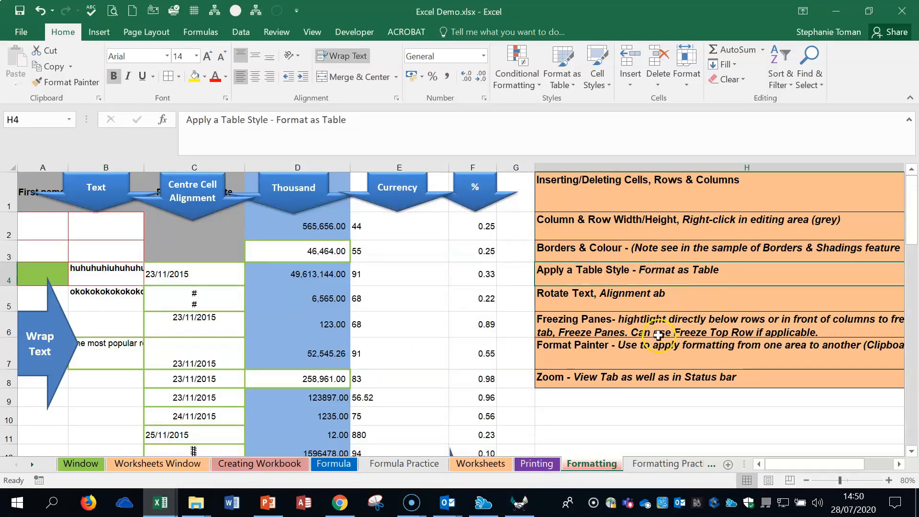
pyautogui.click(643, 372)
pyautogui.click(639, 272)
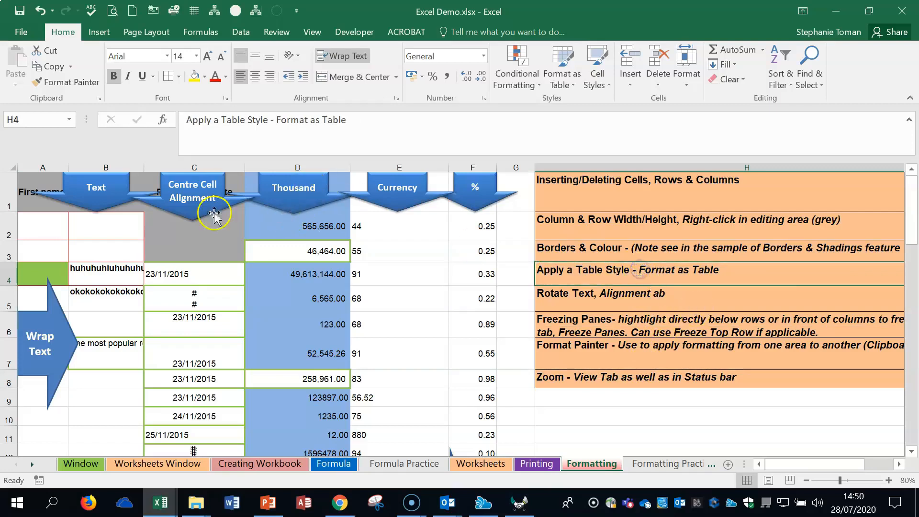
# - Turn on Wrap Text for the whole of column B, which contains the overlong entries in B4 and B7
pyautogui.click(96, 270)
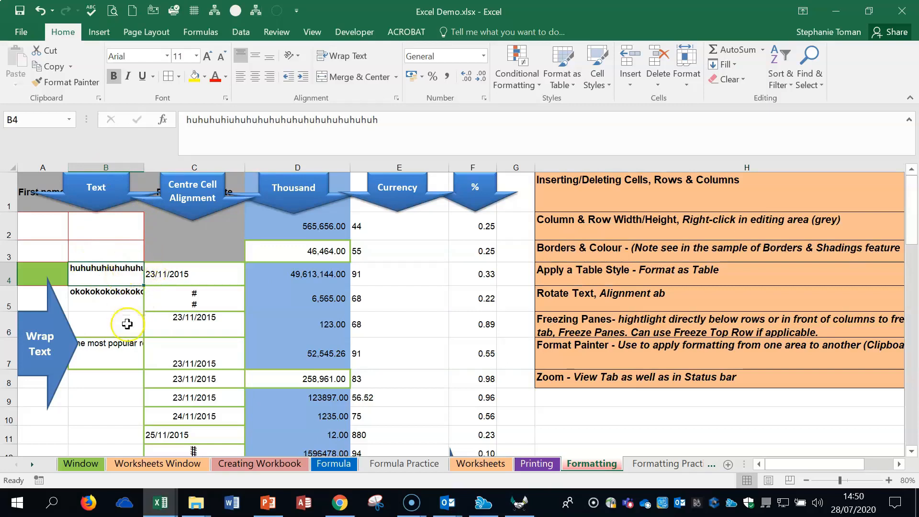
pyautogui.click(96, 354)
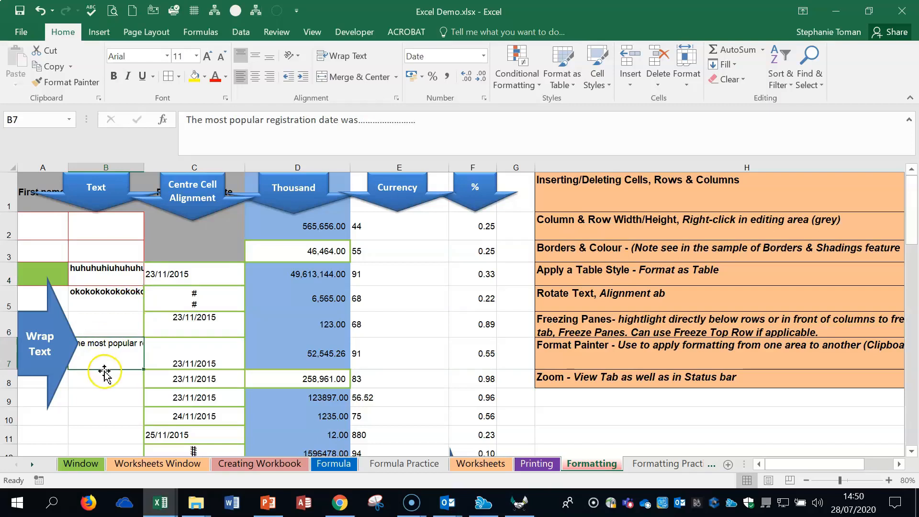
pyautogui.click(104, 165)
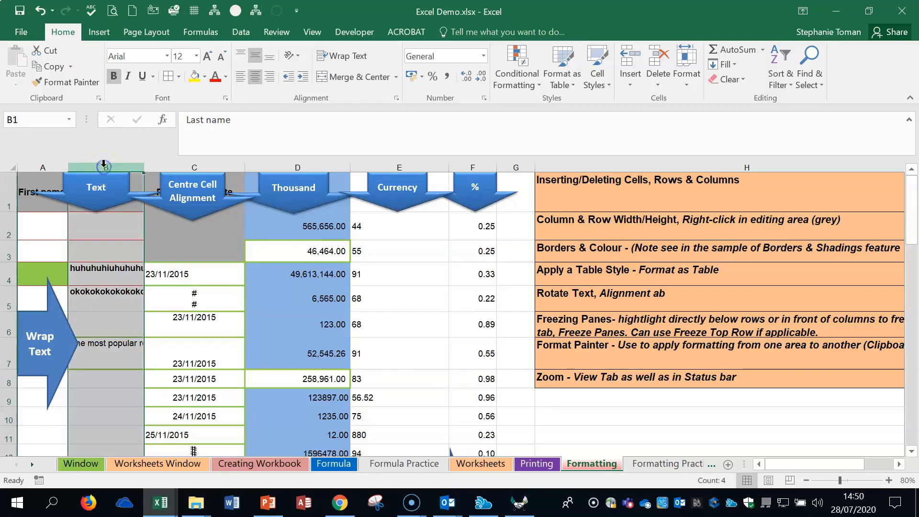
pyautogui.click(360, 58)
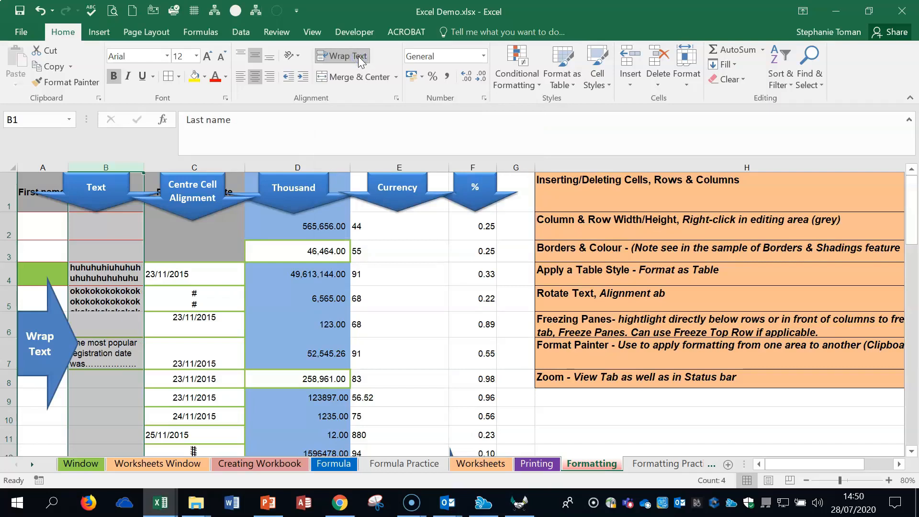
pyautogui.click(361, 59)
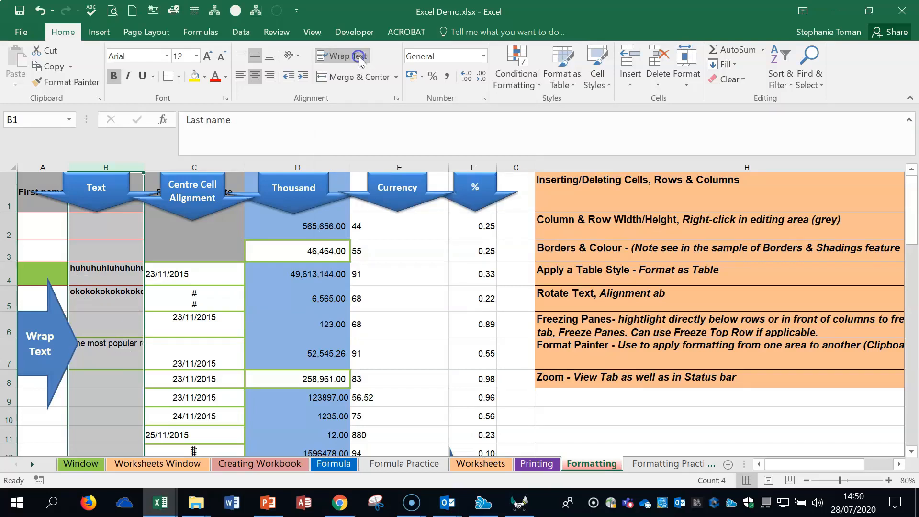
pyautogui.click(361, 59)
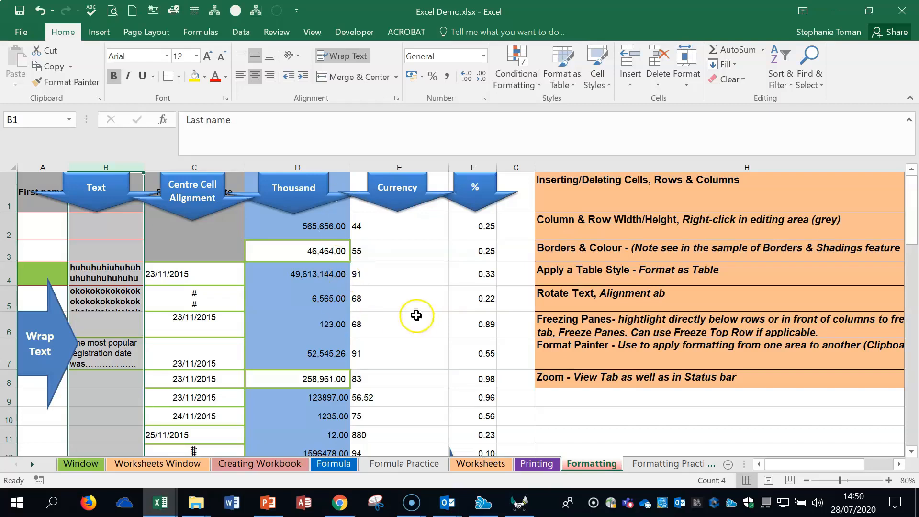
# - Format cells C7:F11 as a table with headers in the black-header Medium style, and undo the table formatting
pyautogui.click(693, 266)
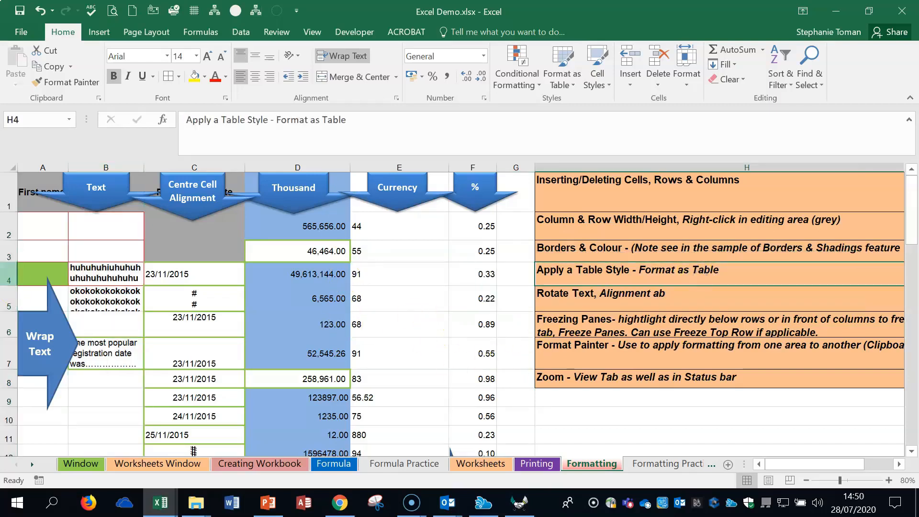
pyautogui.click(48, 227)
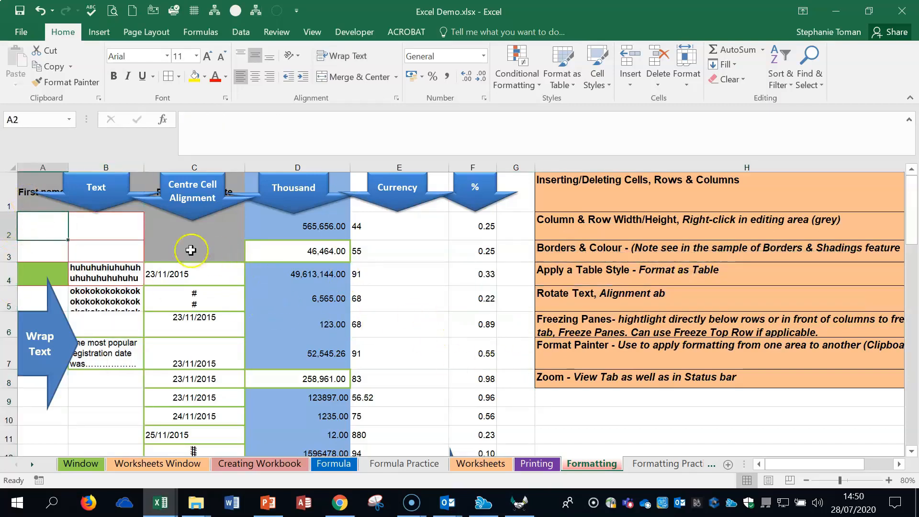
pyautogui.moveTo(194, 356); pyautogui.dragTo(475, 426)
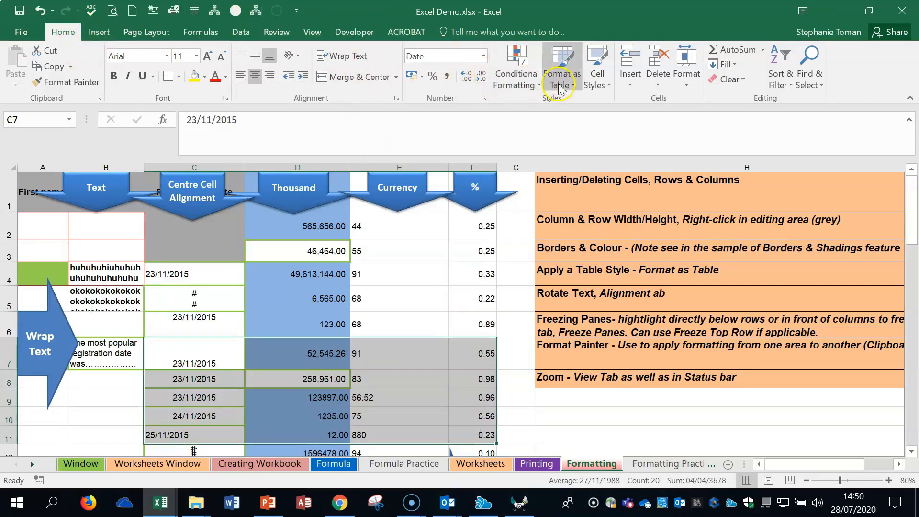
pyautogui.click(575, 87)
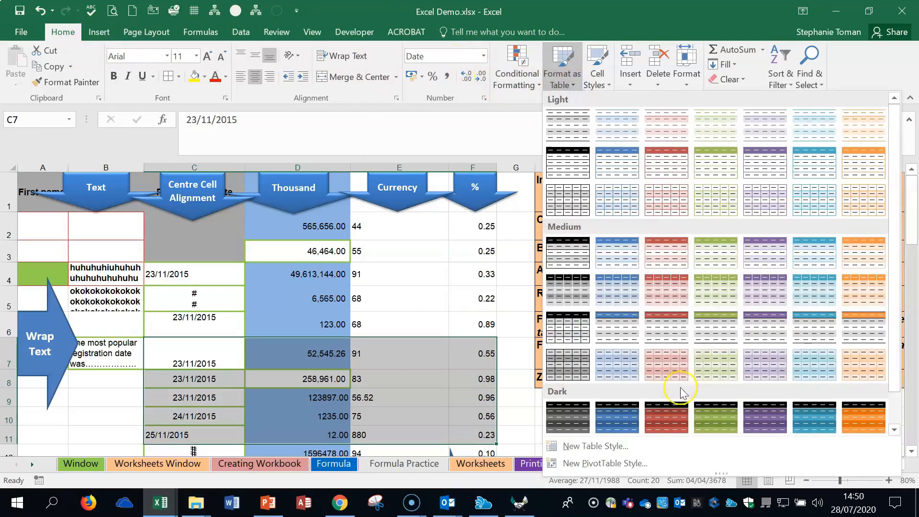
pyautogui.click(567, 329)
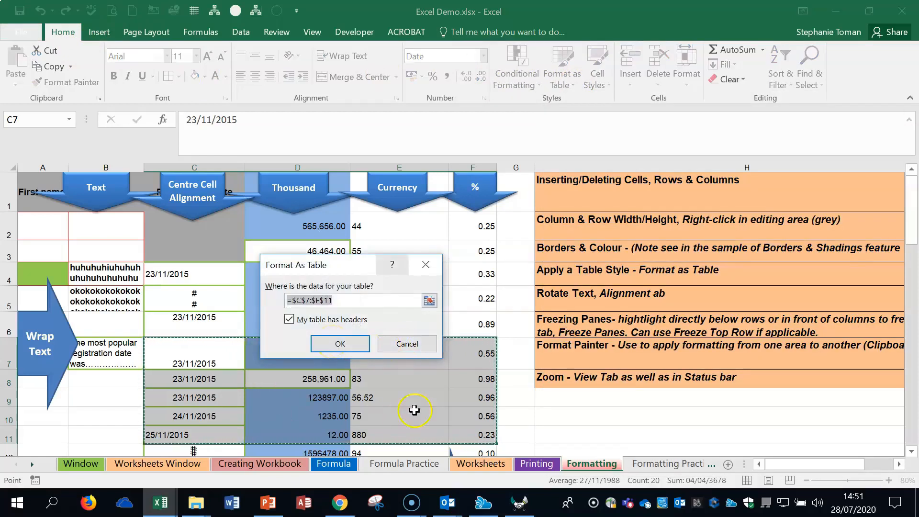
pyautogui.click(340, 343)
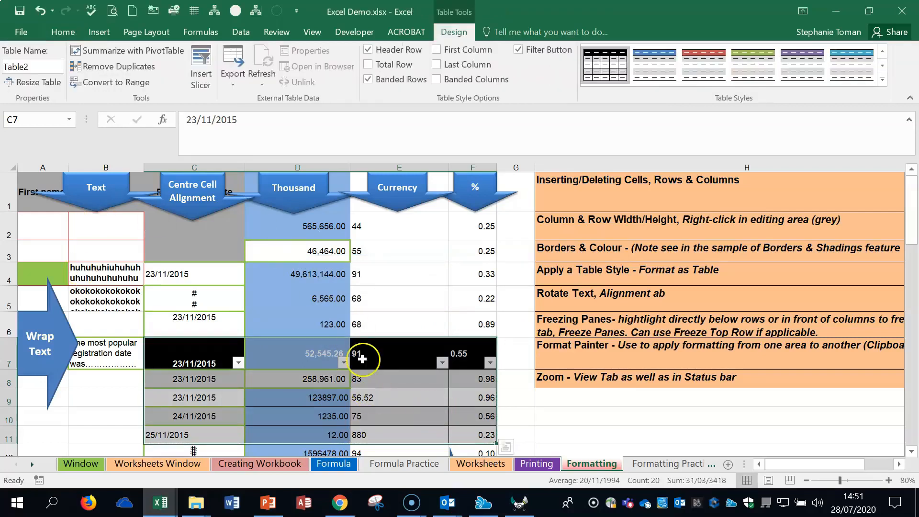
pyautogui.click(39, 11)
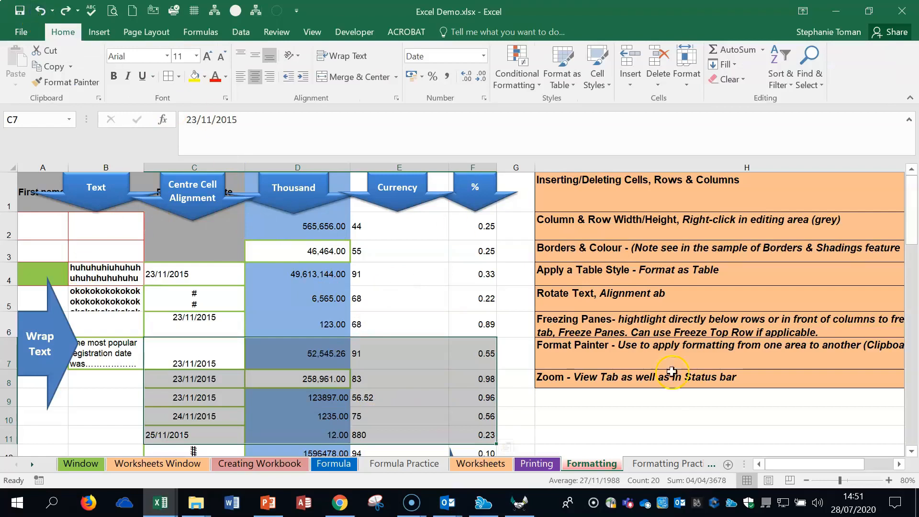
# - Rotate the text in cell B4, trying Vertical Text and Rotate Text Up before applying Rotate Text Down
pyautogui.click(652, 305)
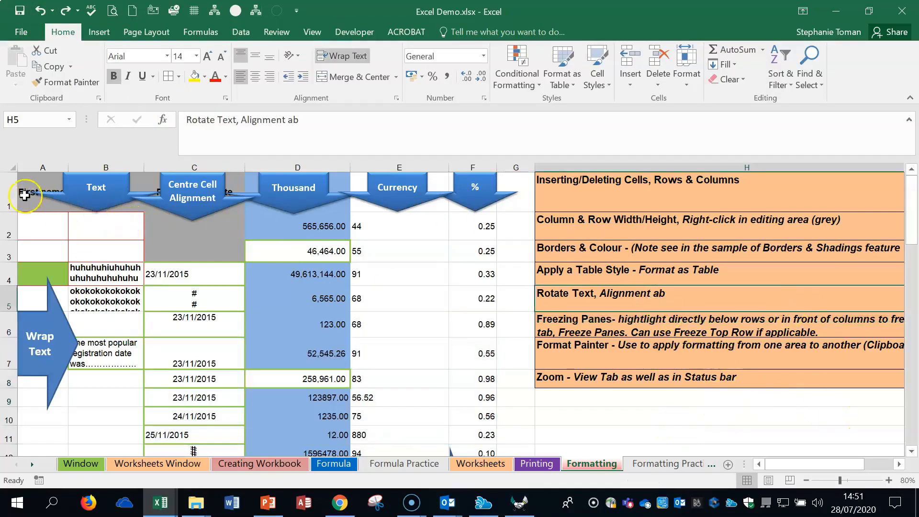
pyautogui.click(86, 268)
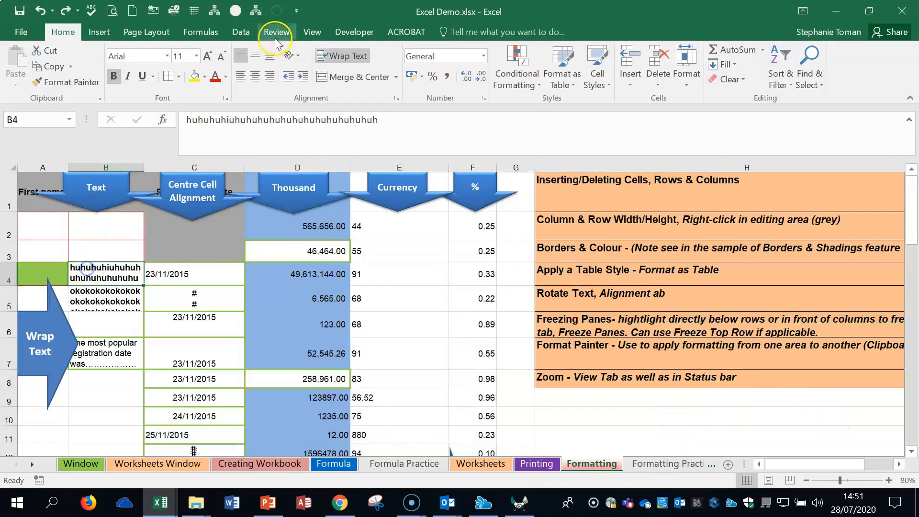
pyautogui.click(299, 57)
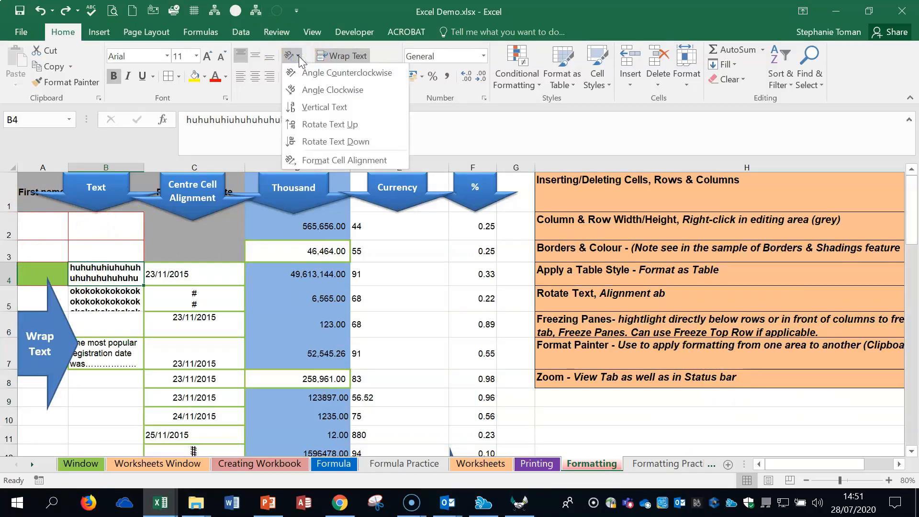
pyautogui.click(306, 107)
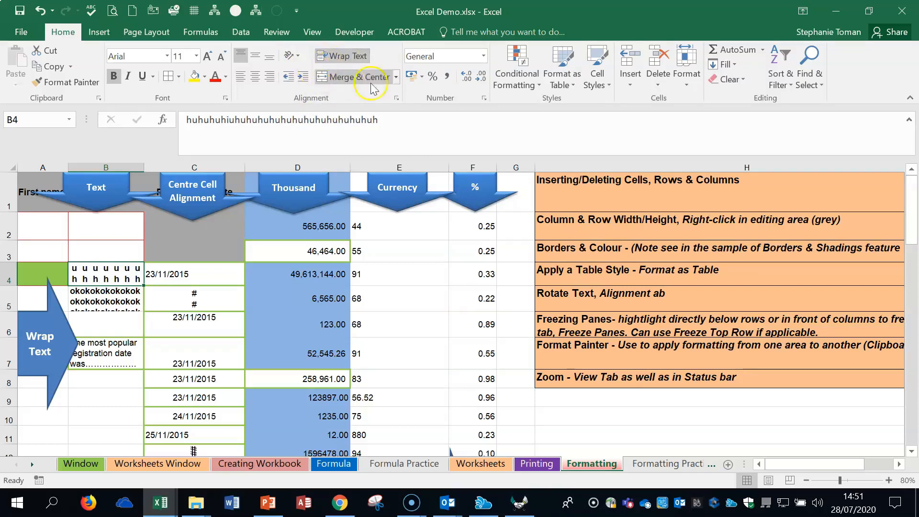
pyautogui.click(300, 57)
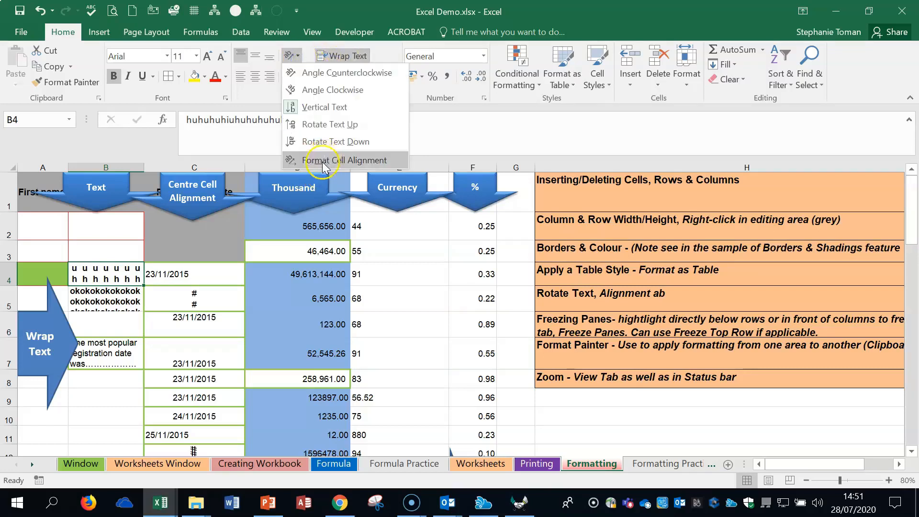
pyautogui.click(317, 123)
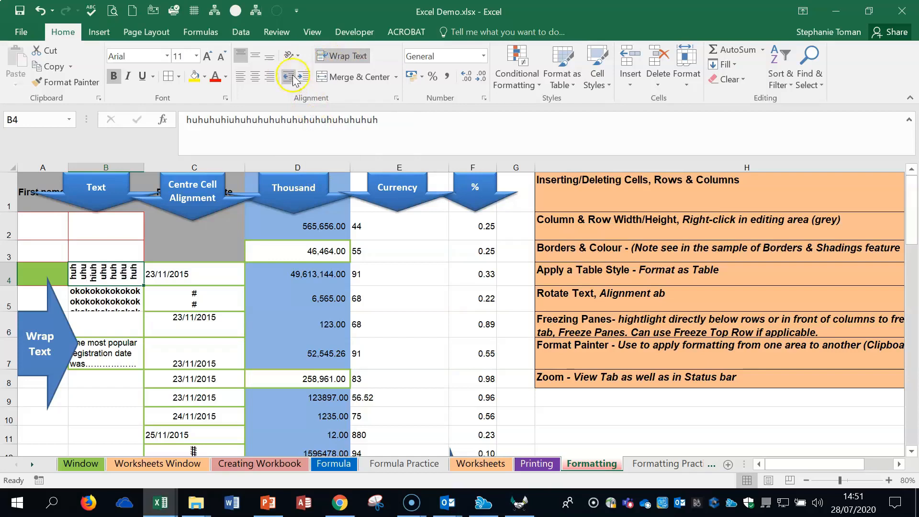
pyautogui.click(292, 55)
pyautogui.click(330, 143)
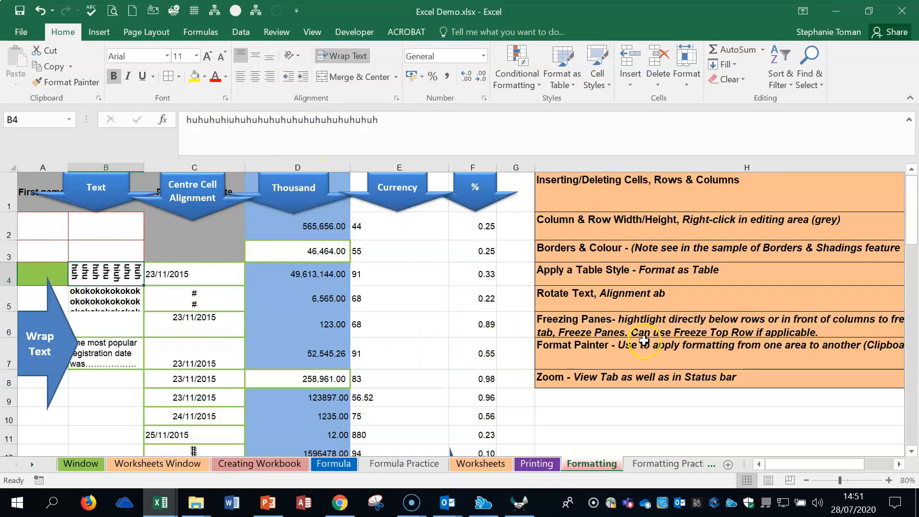
# - Freeze the worksheet's top row, check it by scrolling vertically, and unfreeze the panes
pyautogui.click(661, 324)
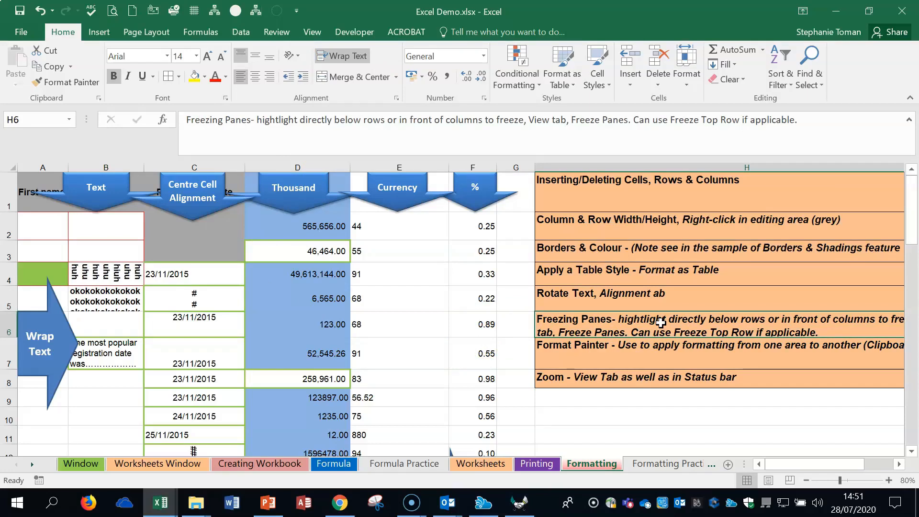
pyautogui.click(10, 231)
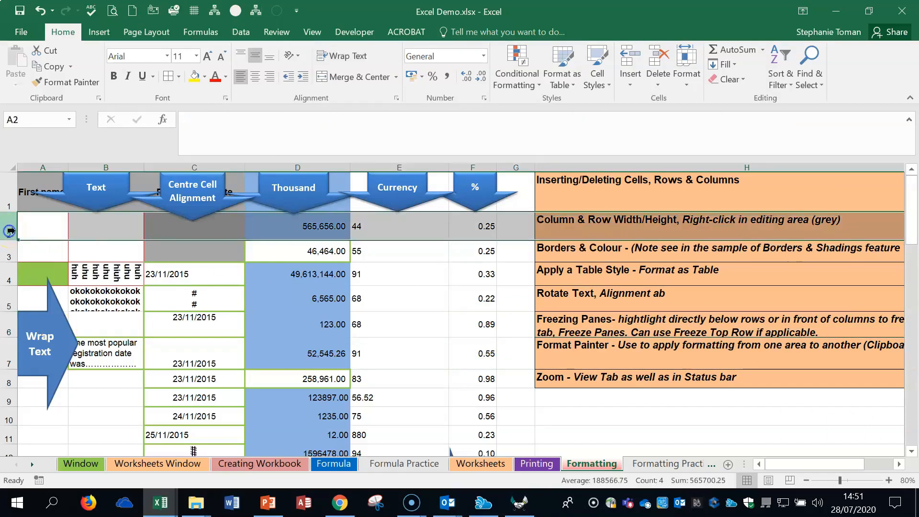
pyautogui.click(45, 230)
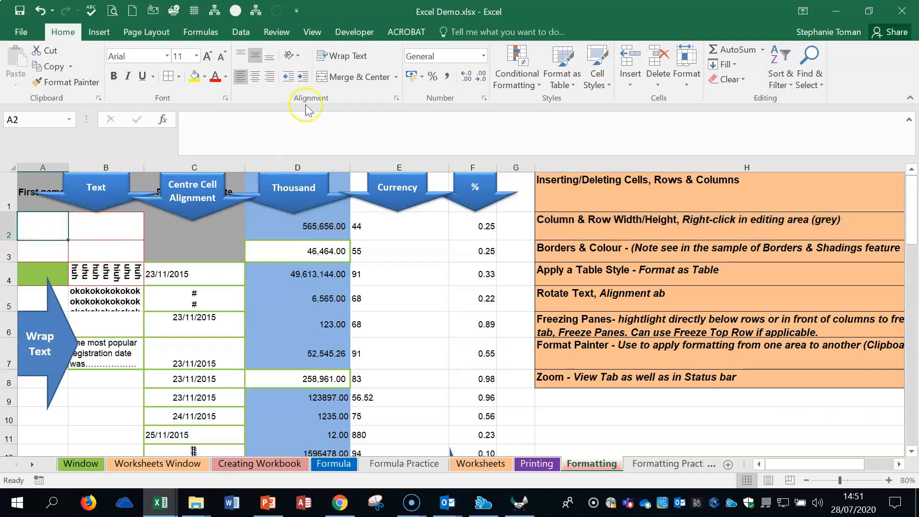
pyautogui.click(311, 32)
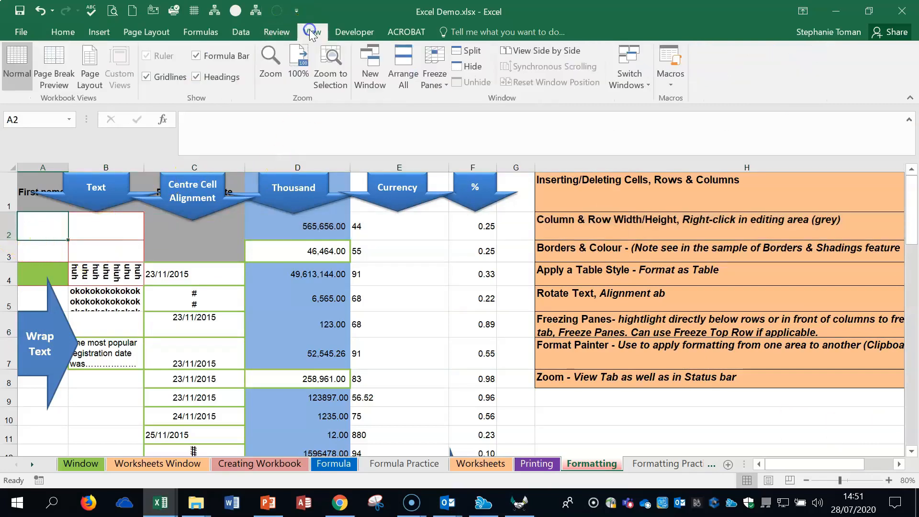
pyautogui.click(444, 84)
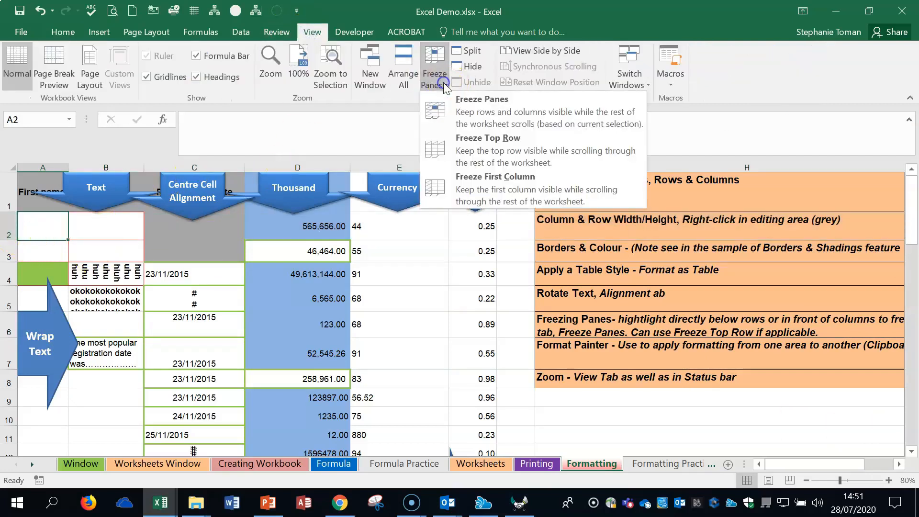
pyautogui.click(528, 151)
pyautogui.scroll(-2, 438, 279)
pyautogui.scroll(2, 438, 280)
pyautogui.scroll(-1, 438, 280)
pyautogui.scroll(1, 439, 281)
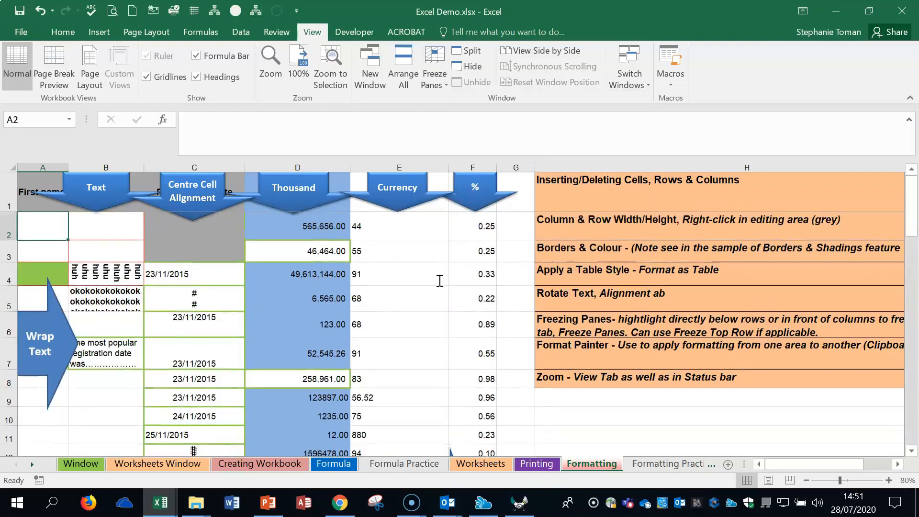
pyautogui.click(434, 82)
pyautogui.click(493, 109)
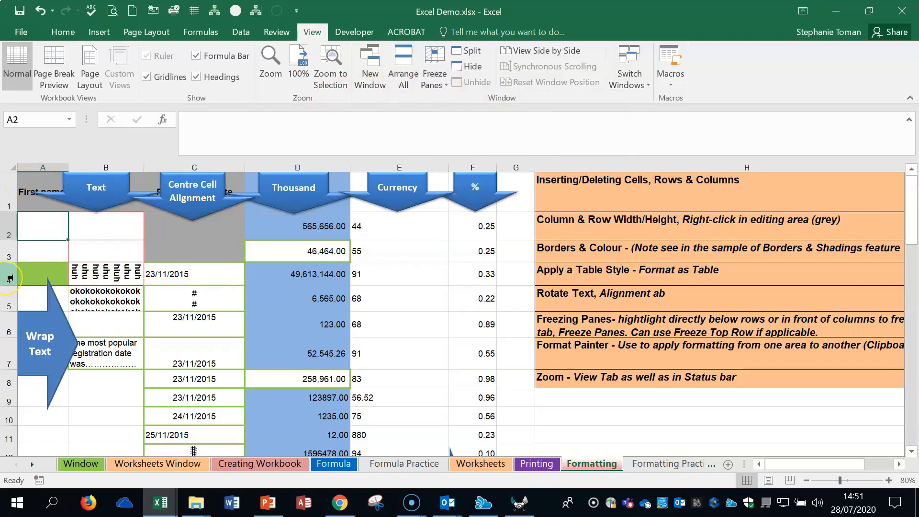
# - Freeze rows 1 to 3 by freezing panes at row 4, check by scrolling vertically, and unfreeze the panes
pyautogui.click(9, 277)
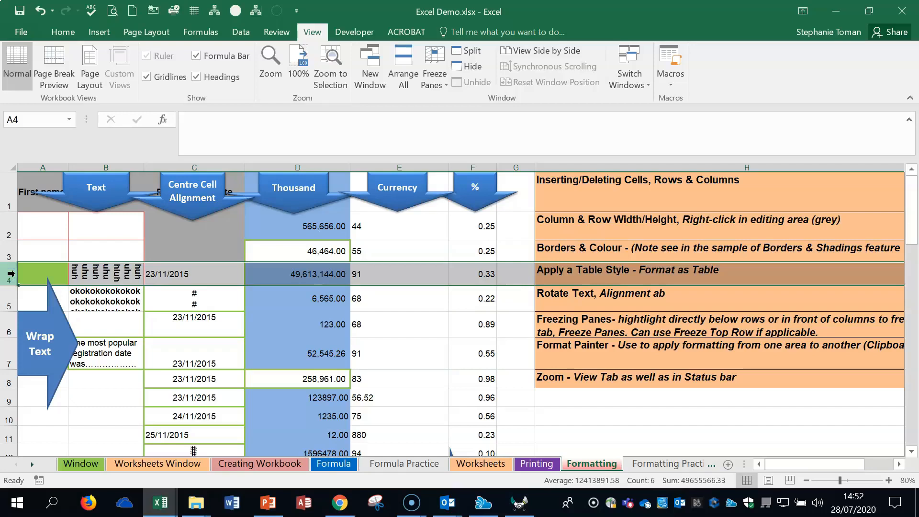
pyautogui.click(434, 79)
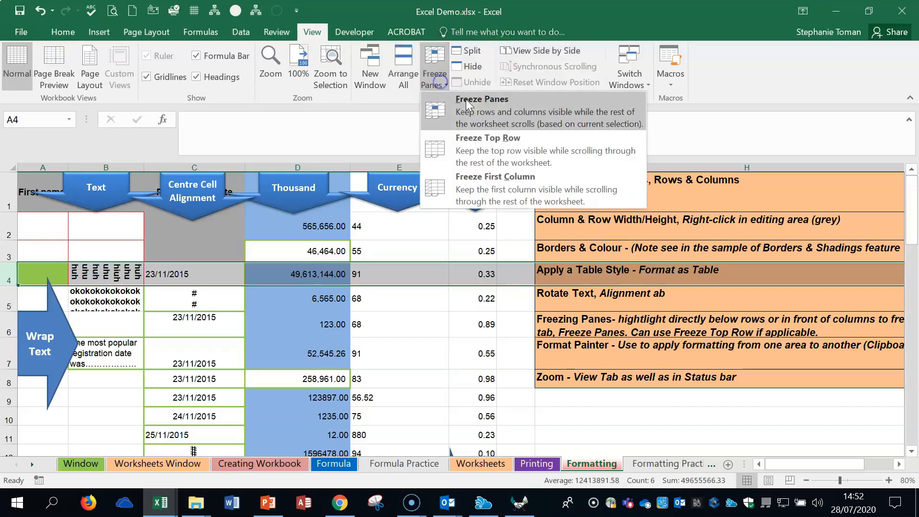
pyautogui.click(489, 107)
pyautogui.scroll(-13, 431, 224)
pyautogui.scroll(13, 431, 223)
pyautogui.scroll(-13, 430, 223)
pyautogui.scroll(13, 430, 223)
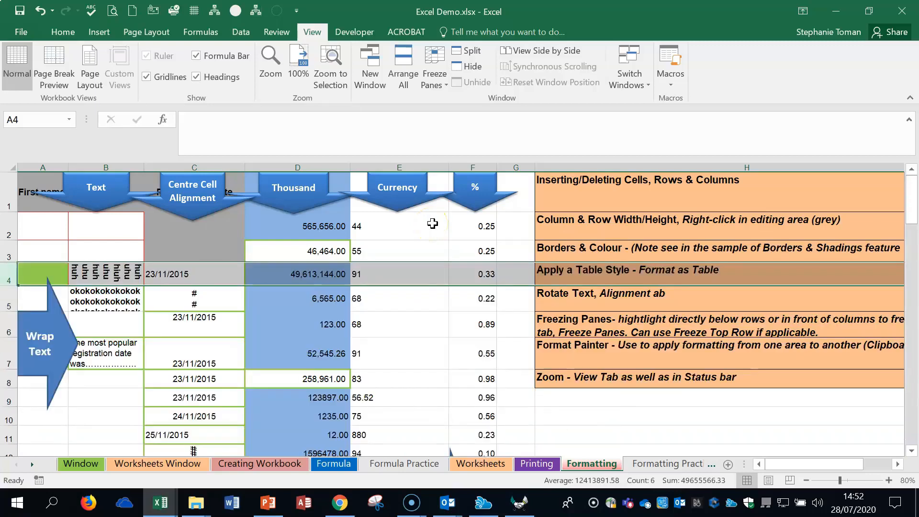
pyautogui.click(434, 79)
pyautogui.click(477, 106)
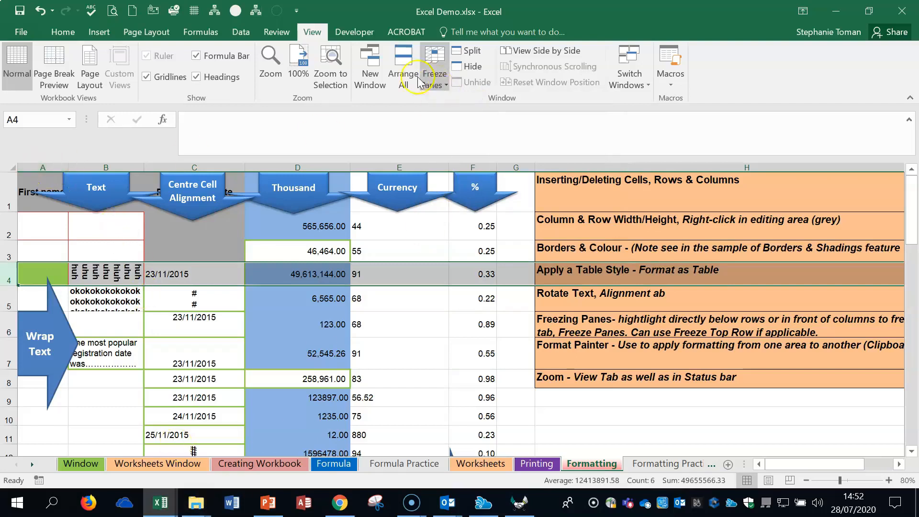
# - Freeze the worksheet's first column, check it by scrolling sideways, and unfreeze the panes
pyautogui.click(42, 225)
pyautogui.click(437, 86)
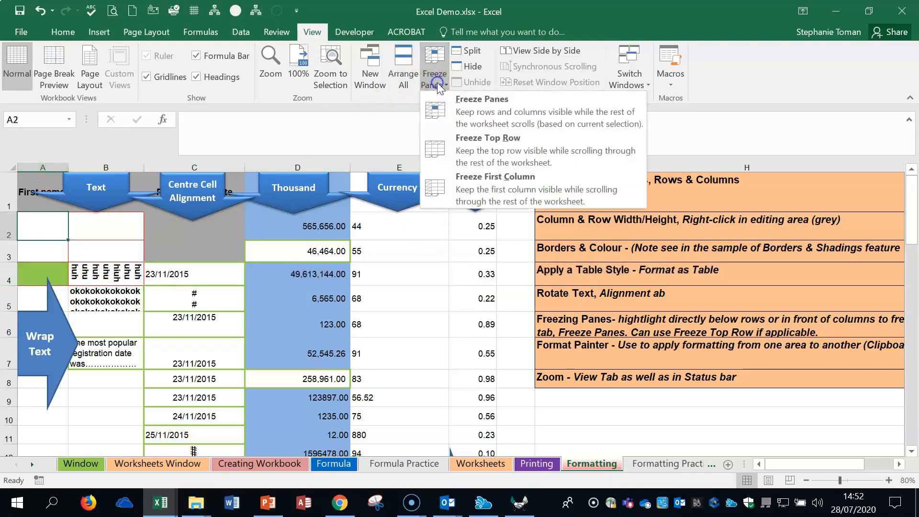
pyautogui.click(496, 191)
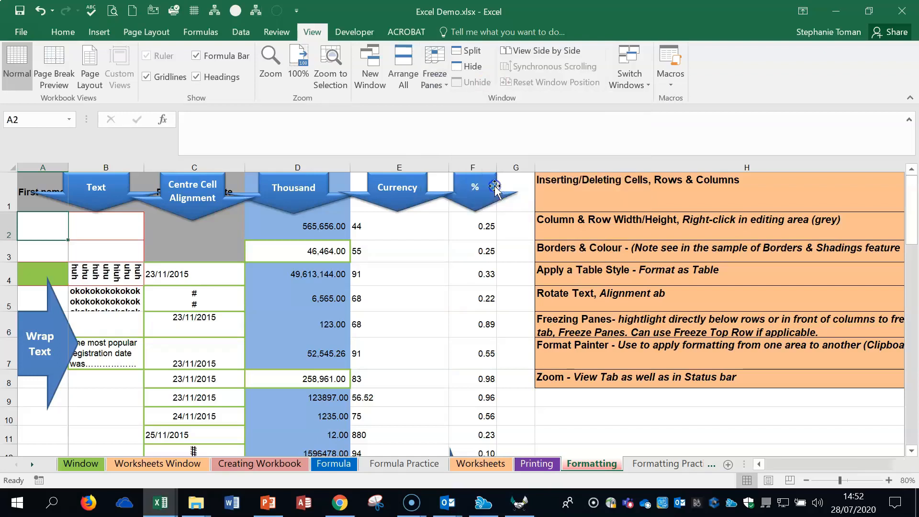
pyautogui.moveTo(826, 464); pyautogui.dragTo(679, 484)
pyautogui.click(434, 79)
pyautogui.click(476, 103)
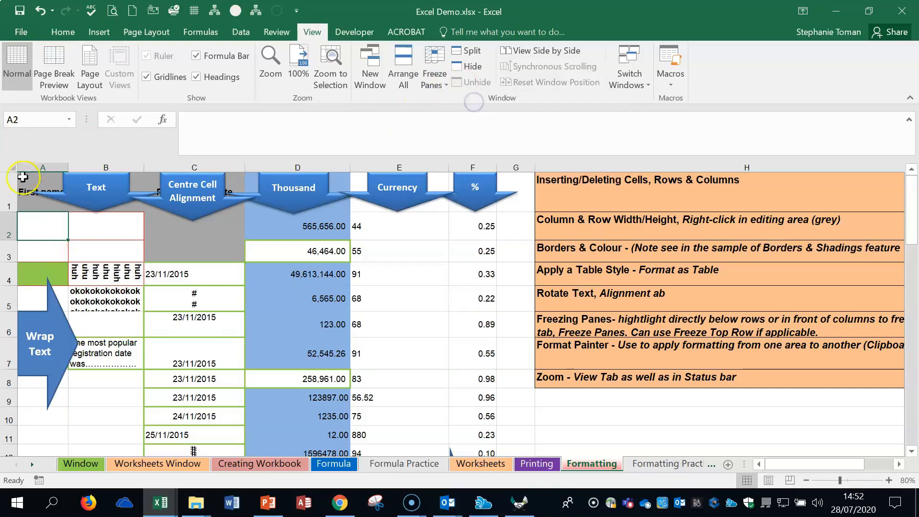
# - Freeze columns A and B by freezing panes at column C, check by scrolling sideways, and unfreeze the panes
pyautogui.click(103, 165)
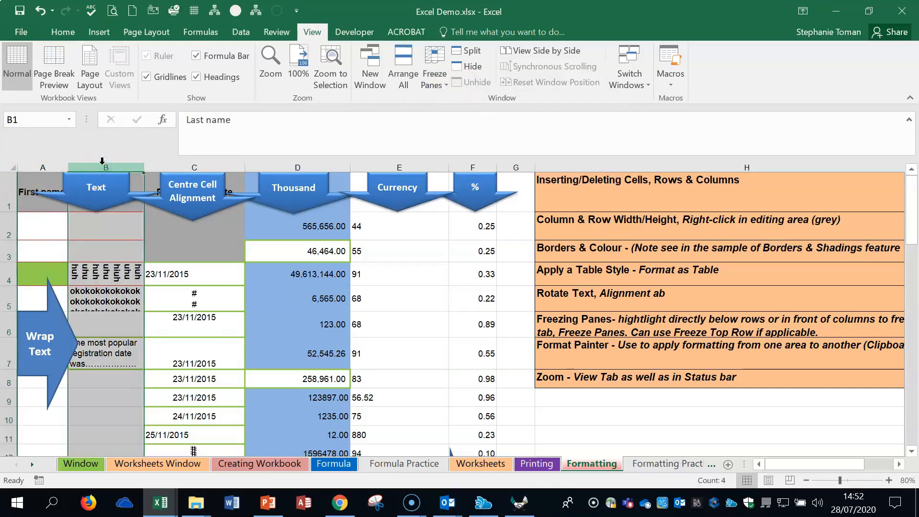
pyautogui.click(196, 167)
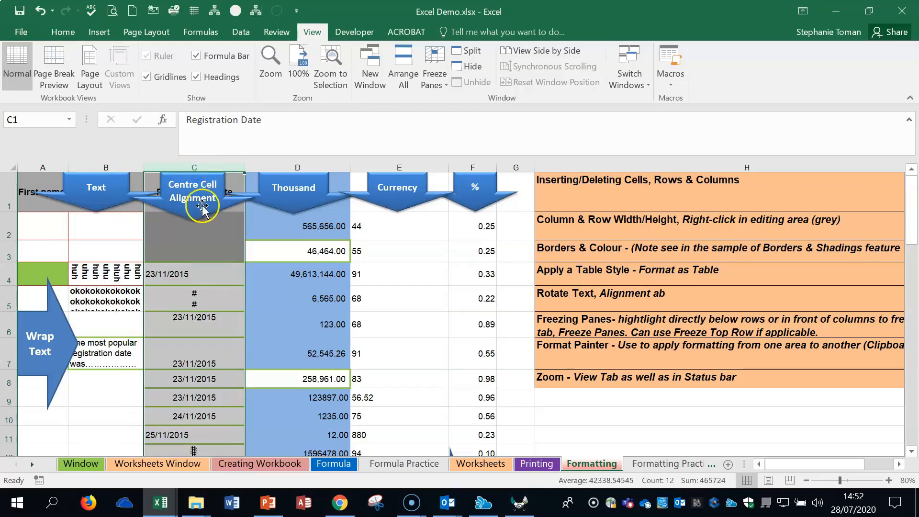
pyautogui.click(424, 76)
pyautogui.click(483, 183)
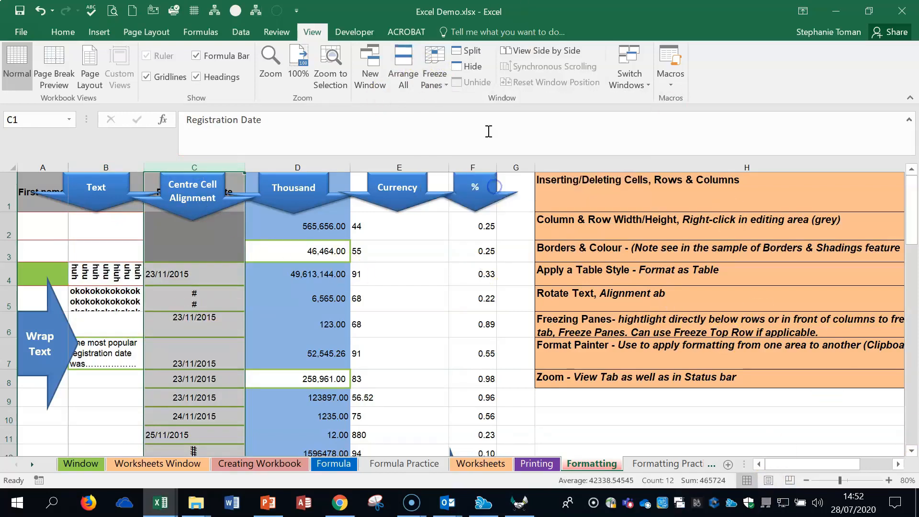
pyautogui.click(432, 78)
pyautogui.click(467, 102)
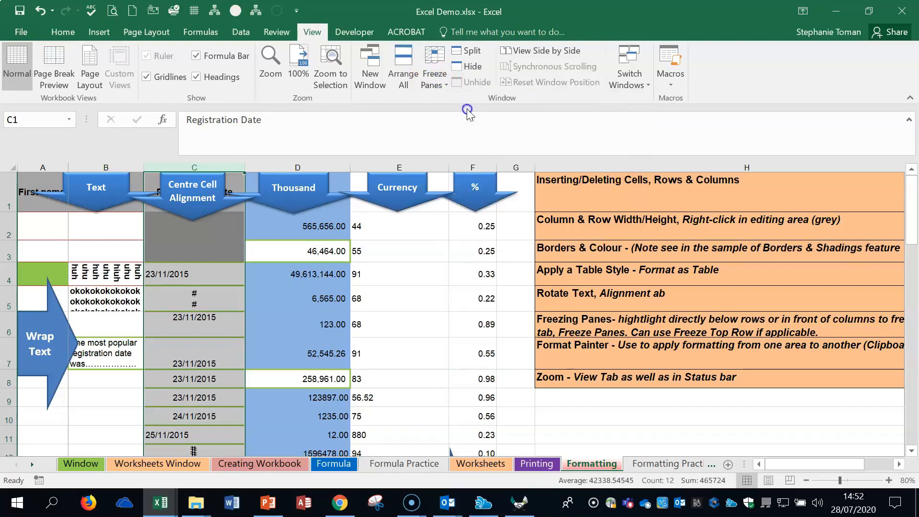
pyautogui.click(445, 85)
pyautogui.click(493, 115)
pyautogui.moveTo(818, 465); pyautogui.dragTo(770, 480)
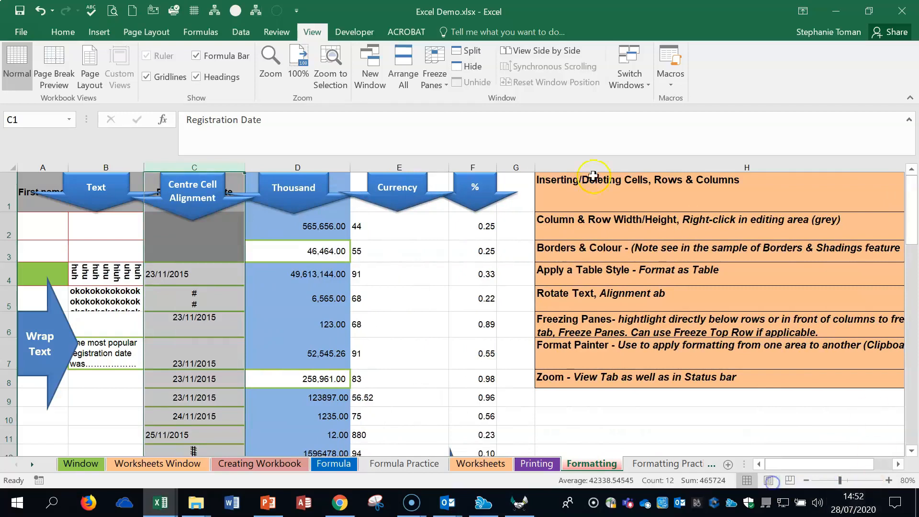
pyautogui.click(435, 85)
pyautogui.click(460, 98)
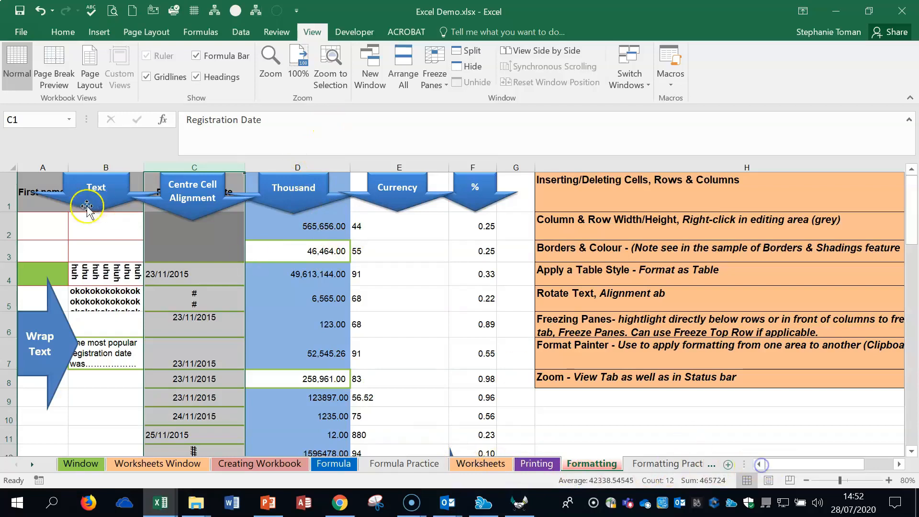
# - Freeze row 1 and column A together by freezing panes at cell B2, and check by scrolling in both directions
pyautogui.click(37, 225)
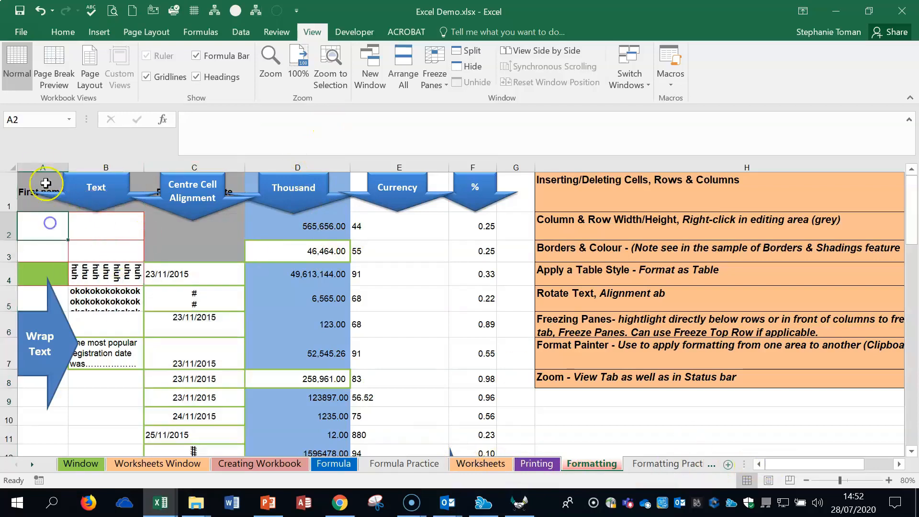
pyautogui.click(134, 237)
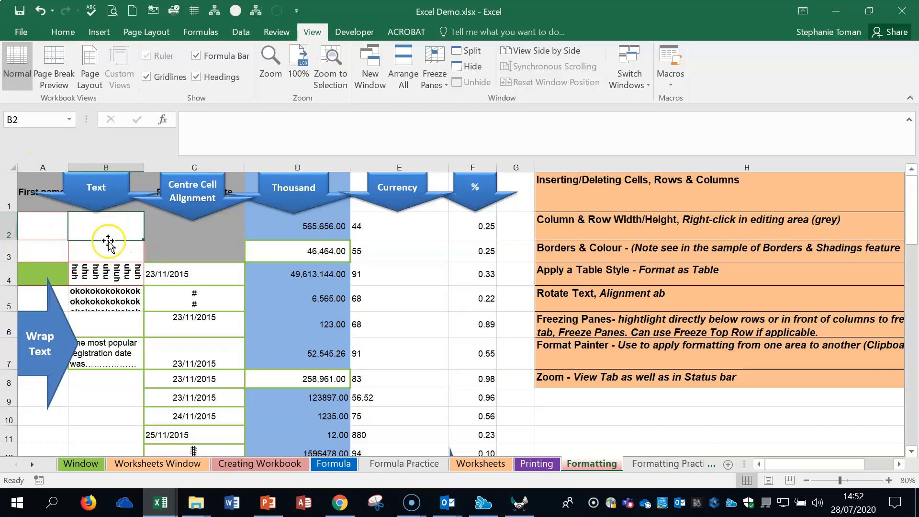
pyautogui.click(9, 190)
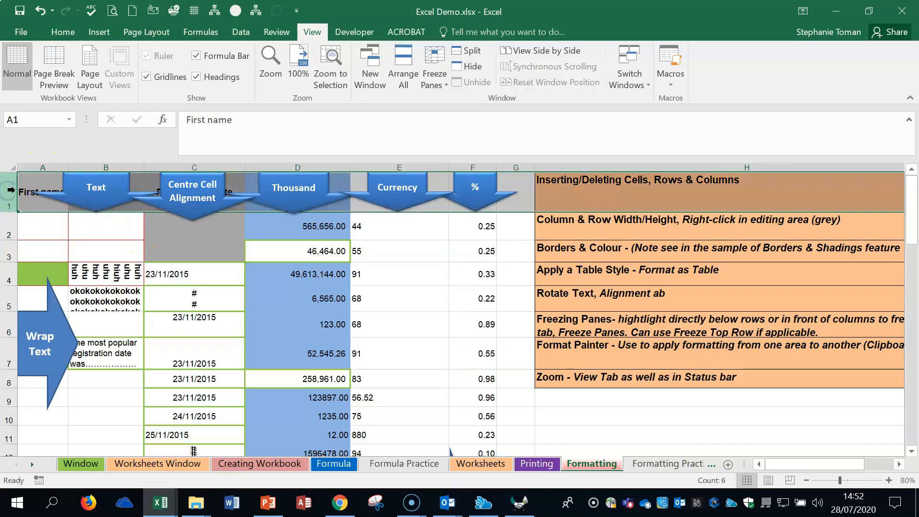
pyautogui.click(33, 164)
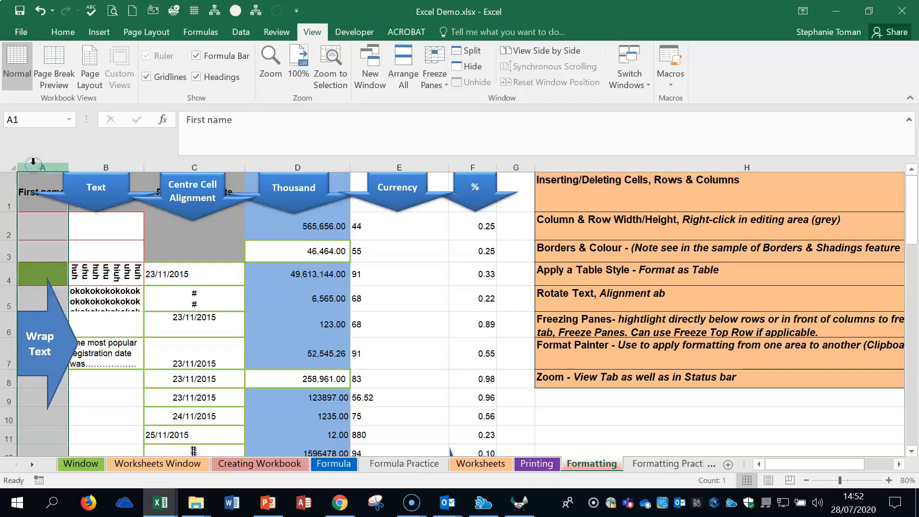
pyautogui.click(104, 226)
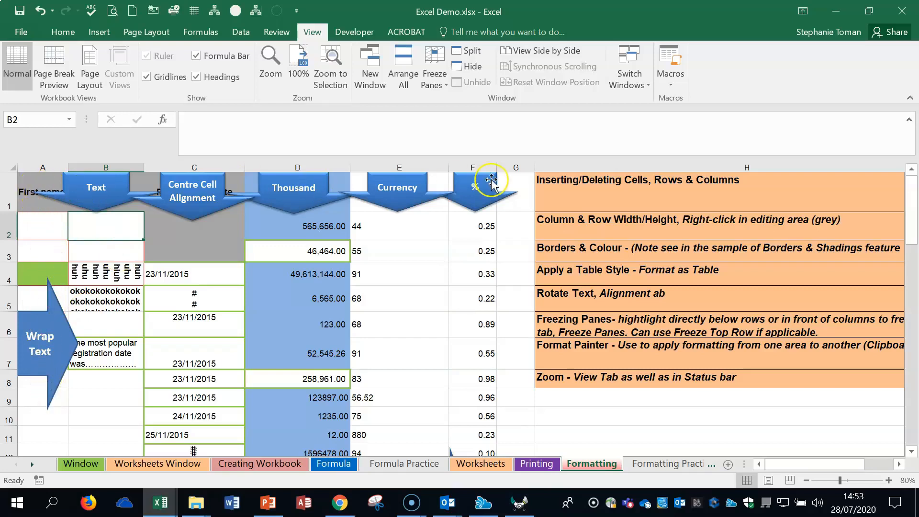
pyautogui.click(433, 77)
pyautogui.click(472, 111)
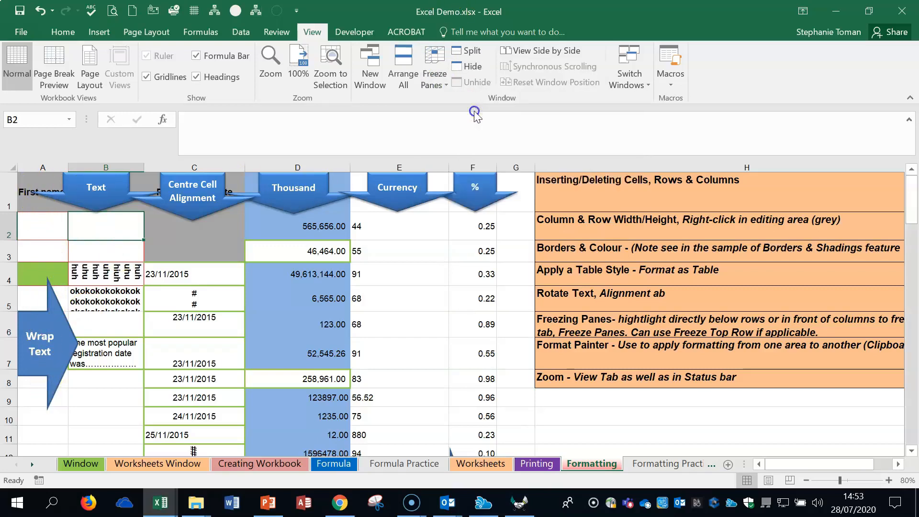
pyautogui.moveTo(786, 465); pyautogui.dragTo(848, 464)
pyautogui.scroll(-14, 546, 378)
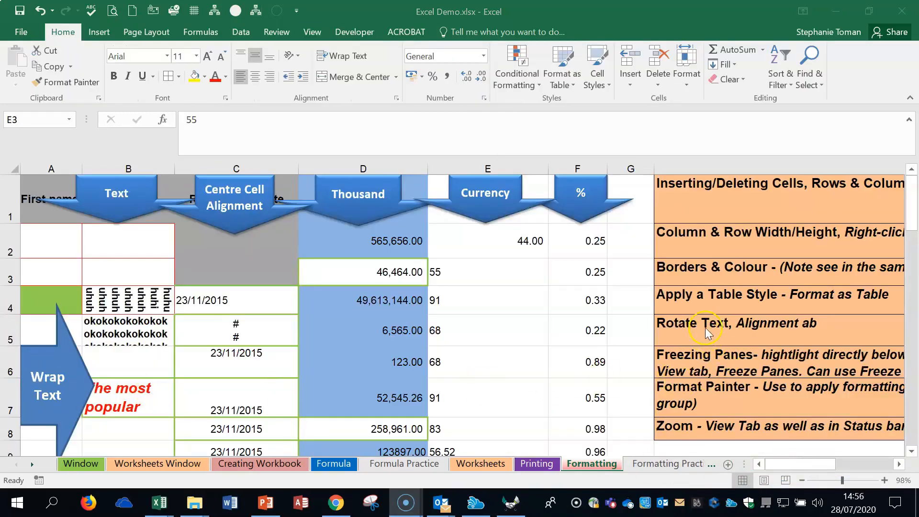
# - Copy the formatting of cell B7 onto cell B5 with Format Painter
pyautogui.click(132, 396)
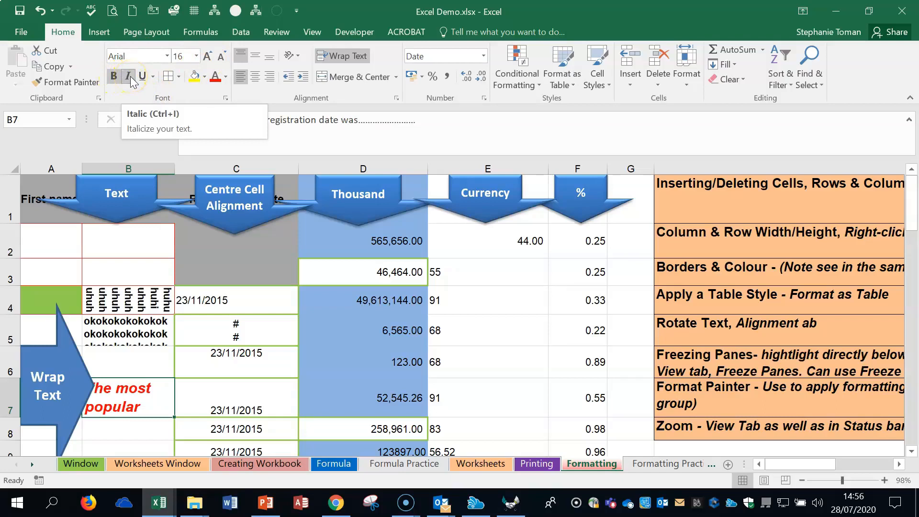
pyautogui.click(67, 82)
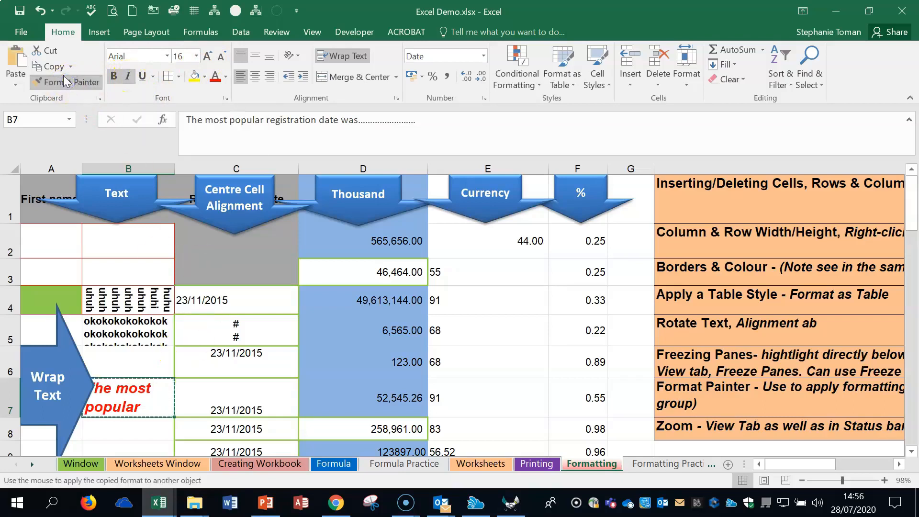
pyautogui.click(147, 336)
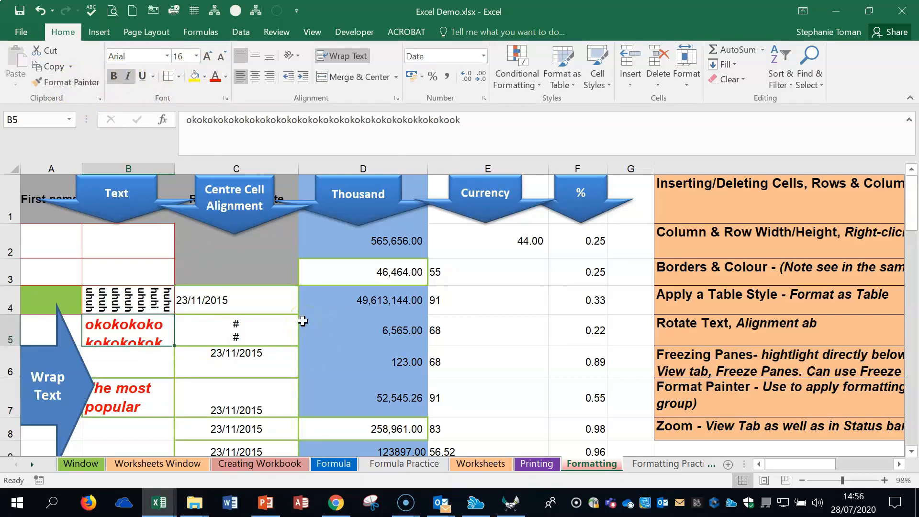
# - Keep Format Painter active to copy cell B7's formatting onto both D4 and F4, and switch it off
pyautogui.click(67, 83)
pyautogui.click(136, 407)
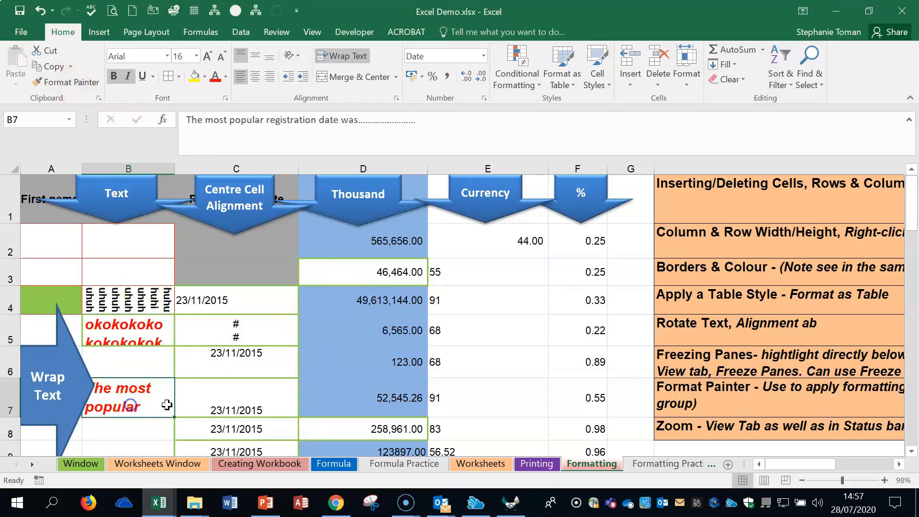
pyautogui.doubleClick(70, 83)
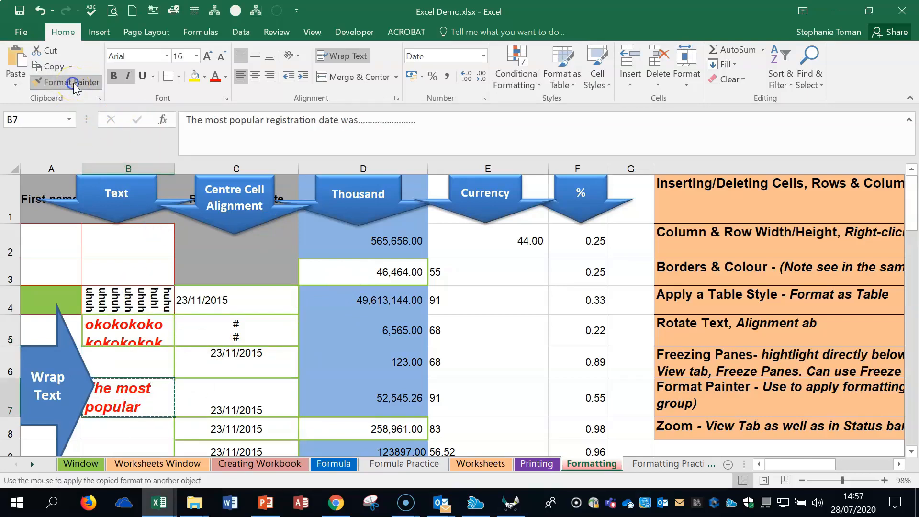
pyautogui.click(370, 300)
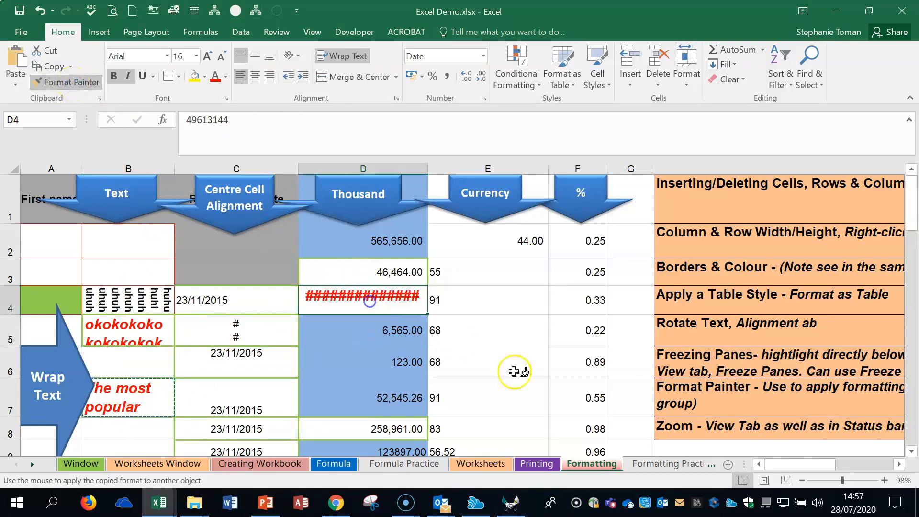
pyautogui.click(585, 300)
pyautogui.click(89, 82)
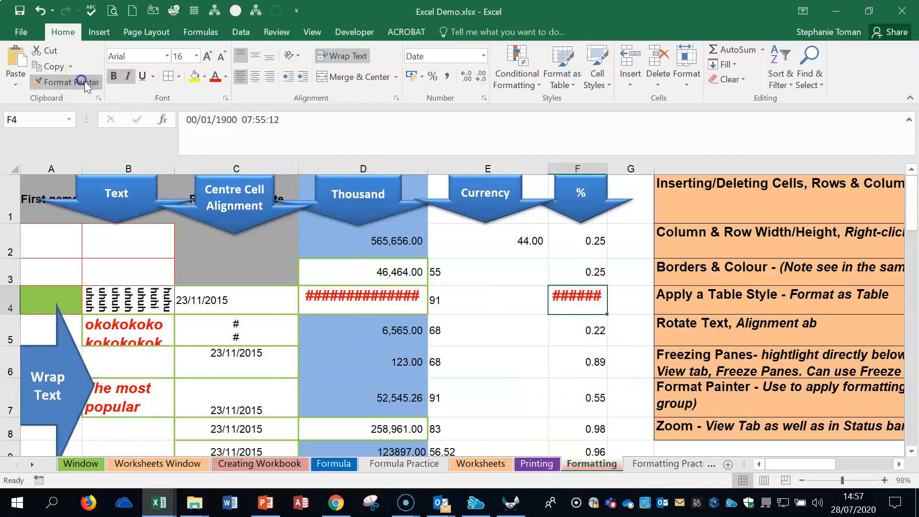
# - Undo the formatting painted onto cells F4, D4 and B5
pyautogui.click(41, 12)
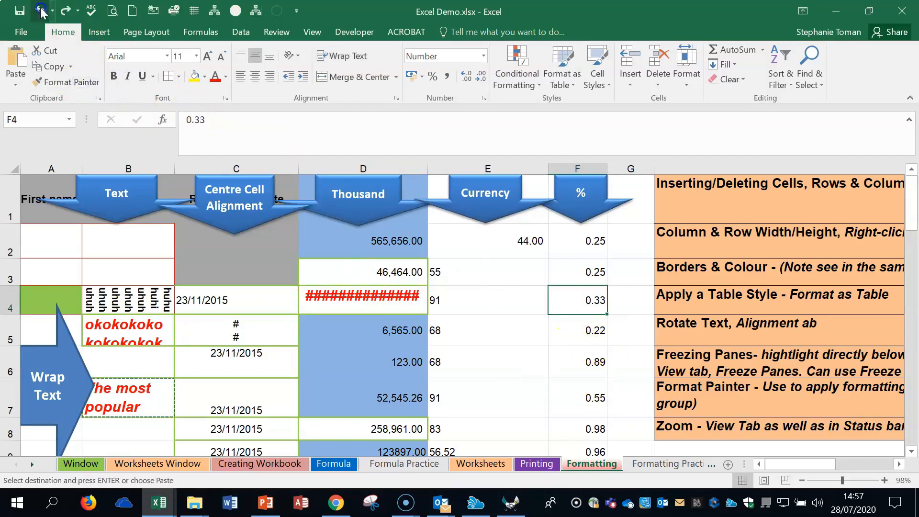
pyautogui.click(41, 11)
pyautogui.click(41, 12)
pyautogui.click(41, 12)
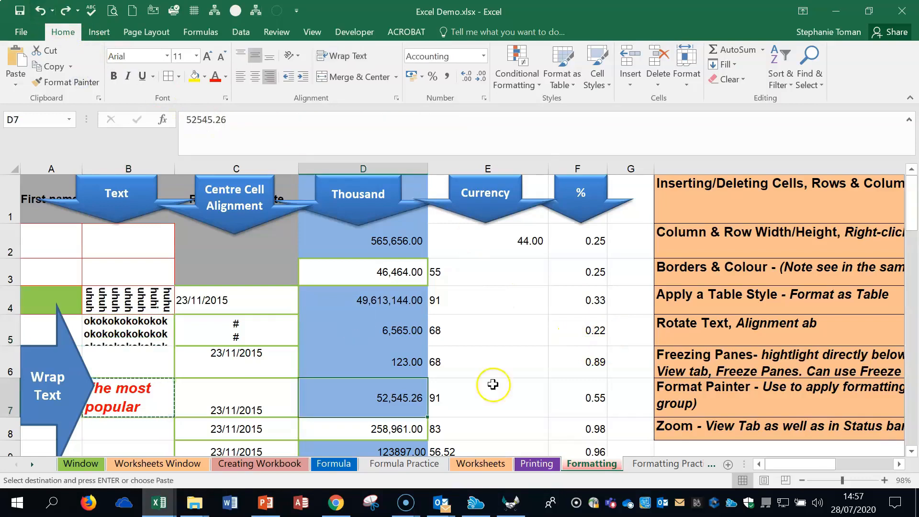
pyautogui.click(504, 349)
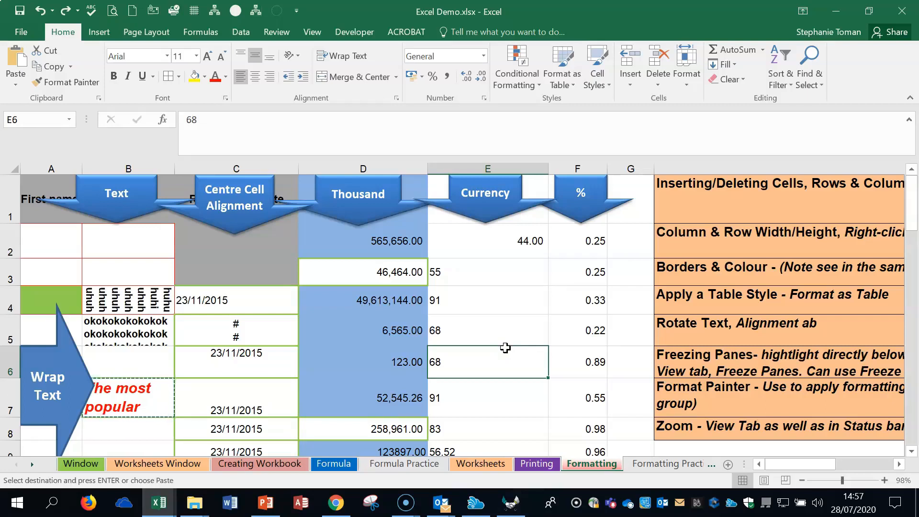
# - Select the Zoom note in H8, zoom the worksheet in to 120%, and zoom back out to 80%
pyautogui.click(776, 432)
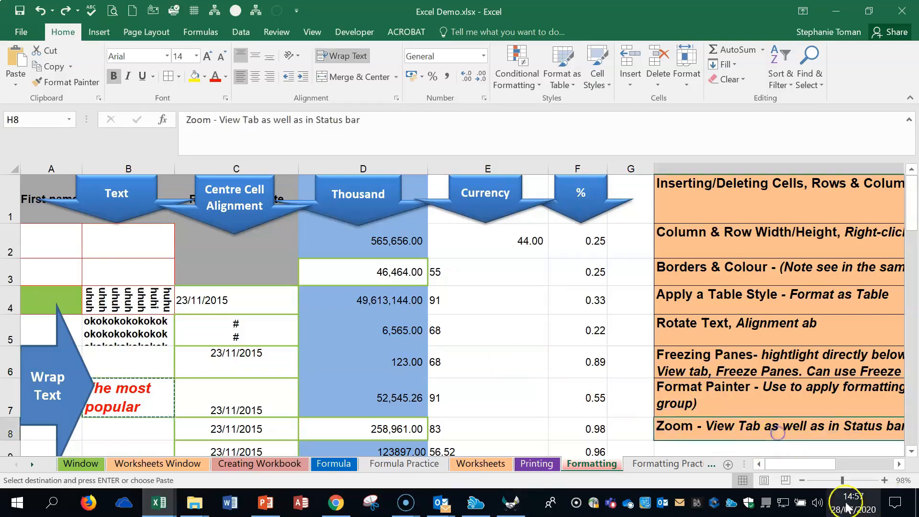
pyautogui.click(884, 480)
pyautogui.click(884, 481)
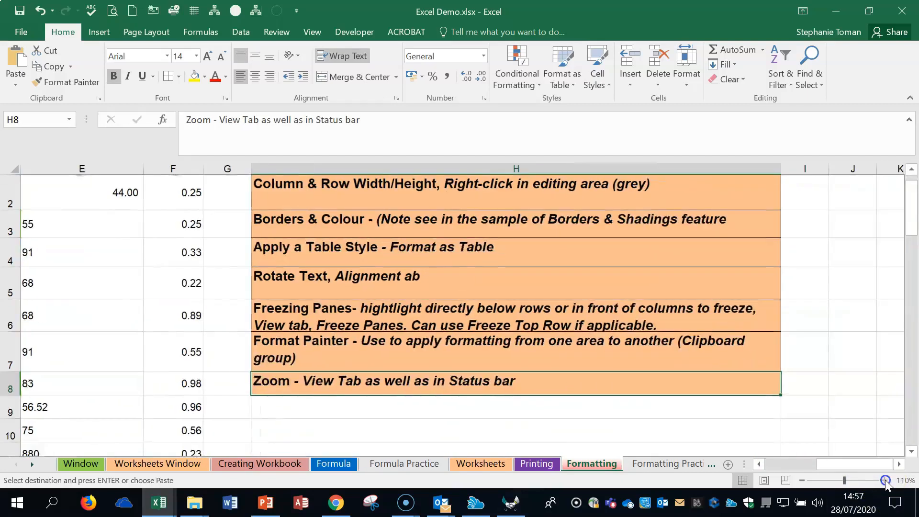
pyautogui.click(884, 481)
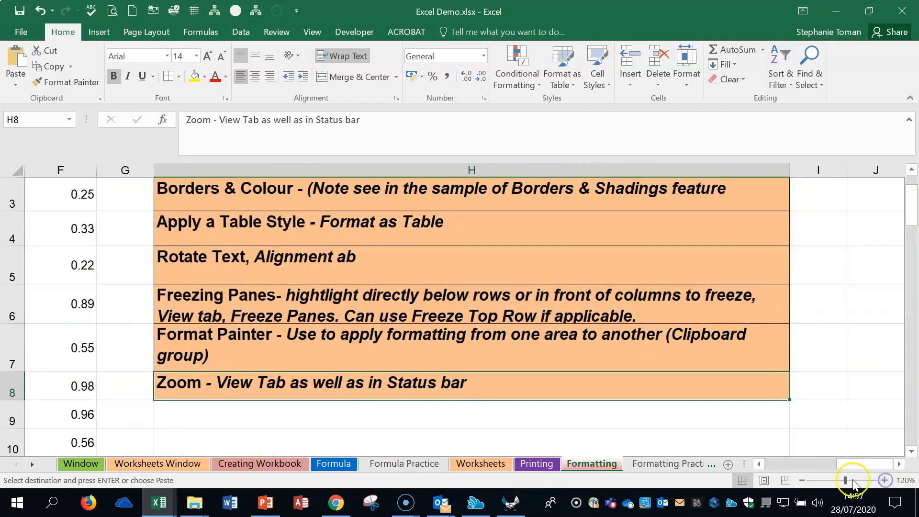
pyautogui.click(802, 480)
pyautogui.click(802, 480)
pyautogui.click(802, 480)
pyautogui.click(802, 480)
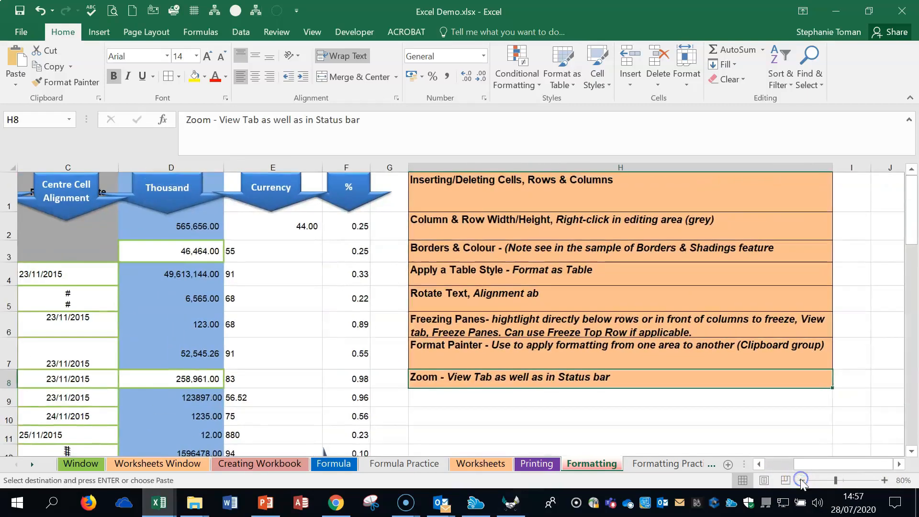
# - Set the worksheet to a custom magnification of 101% through the Zoom dialog
pyautogui.click(312, 32)
pyautogui.click(273, 73)
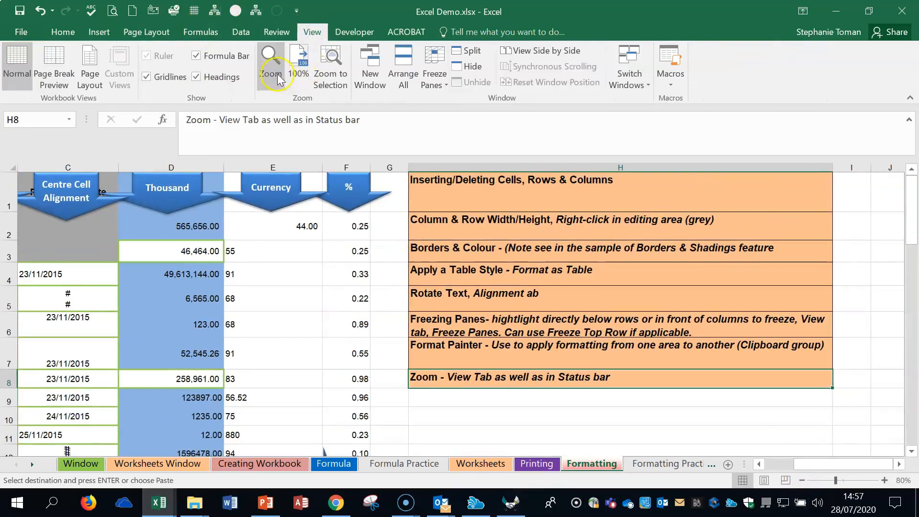
pyautogui.click(271, 77)
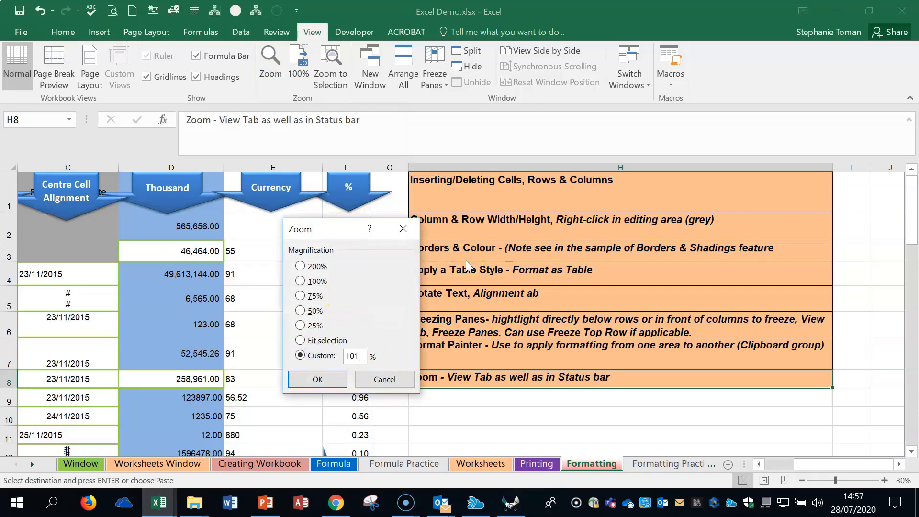
pyautogui.press('Return')
# - Zoom the worksheet out to 70% and select cell H9
pyautogui.click(801, 480)
pyautogui.click(801, 480)
pyautogui.click(802, 480)
pyautogui.click(627, 371)
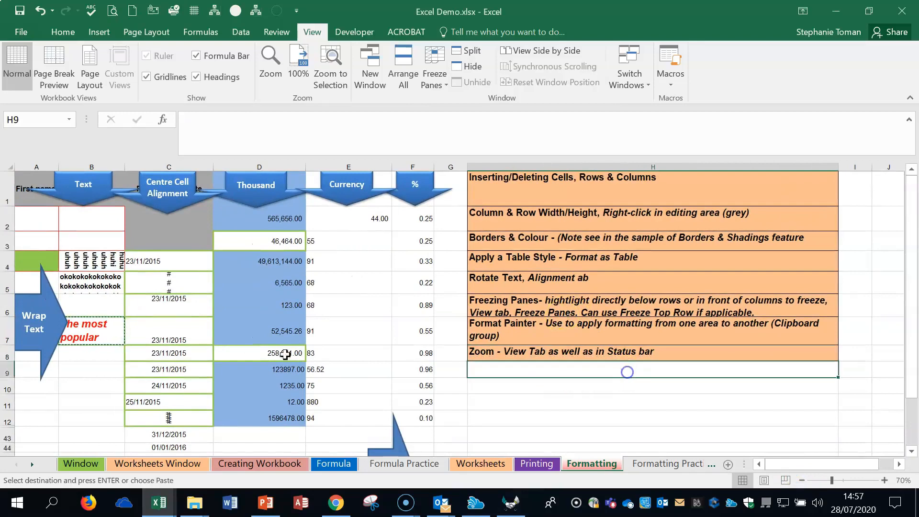
pyautogui.click(684, 404)
pyautogui.click(687, 366)
pyautogui.click(679, 343)
pyautogui.click(615, 264)
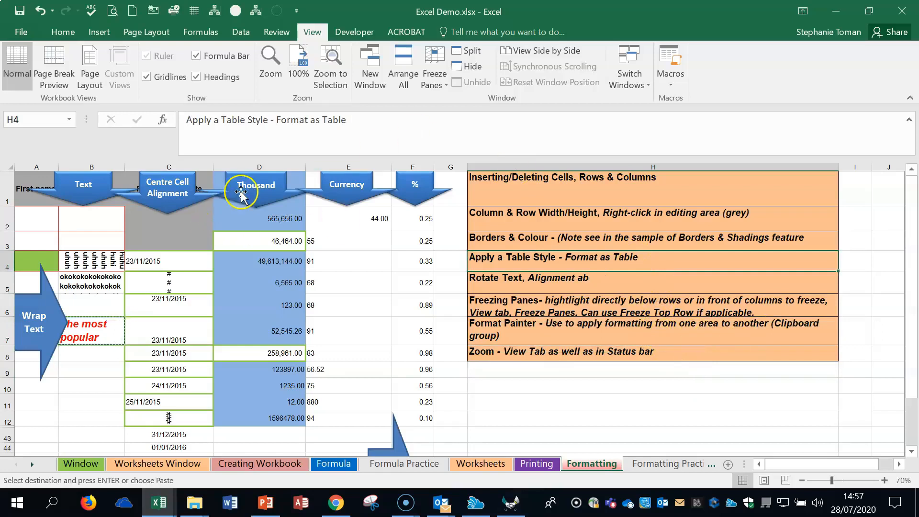
# - Enter 26222 in cell D3 of the Thousand column and reselect the cell
pyautogui.click(264, 227)
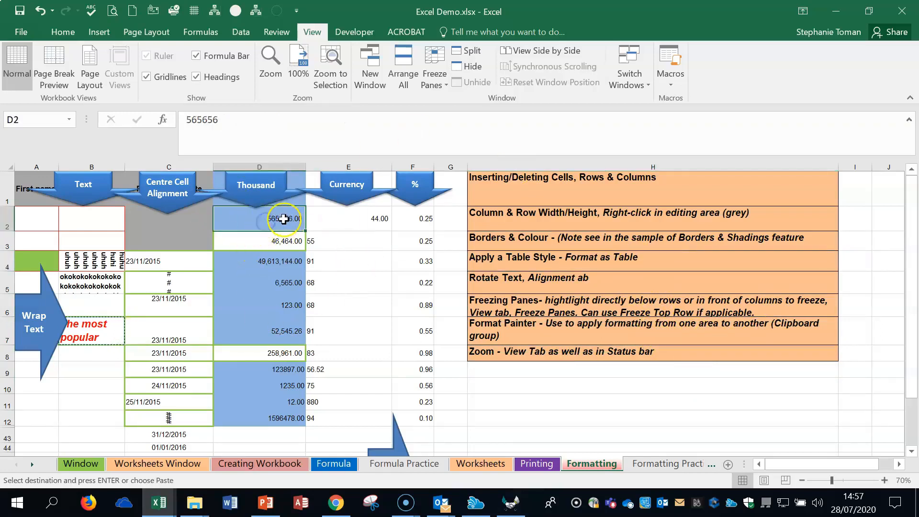
pyautogui.click(273, 241)
pyautogui.write('26+2')
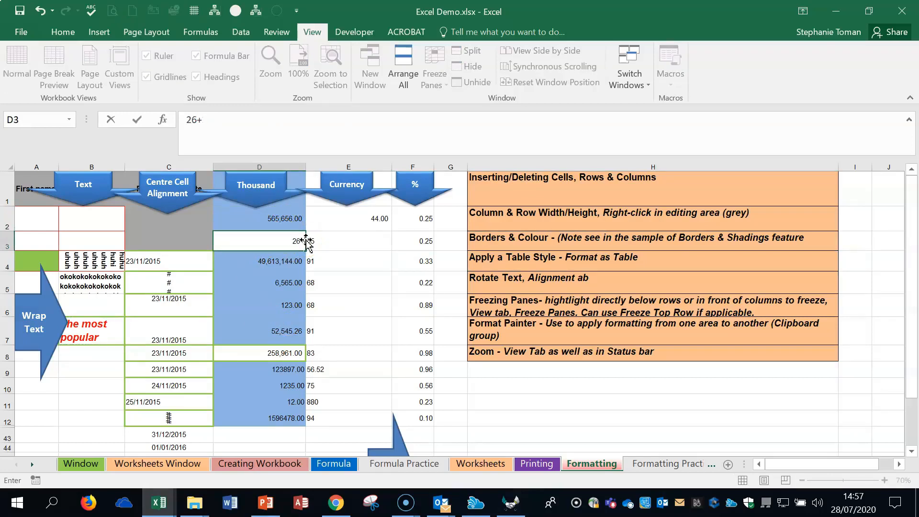
pyautogui.press('Return')
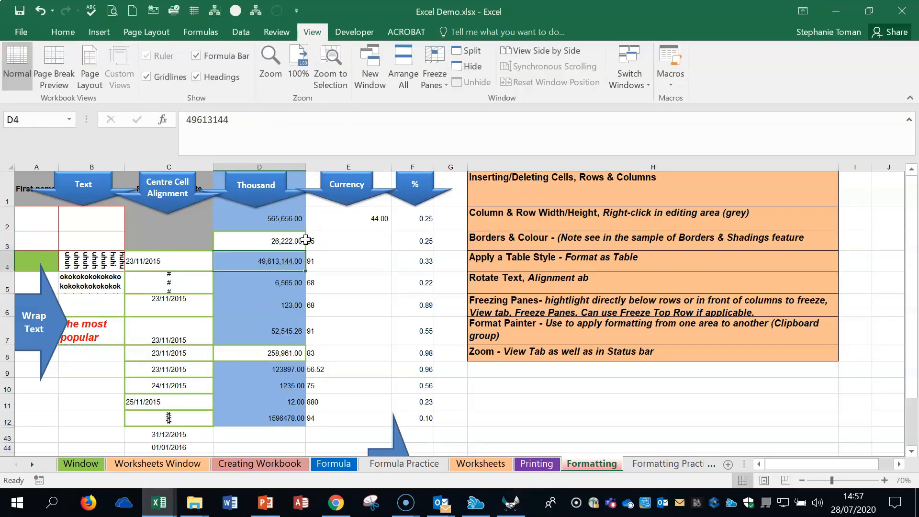
pyautogui.click(292, 245)
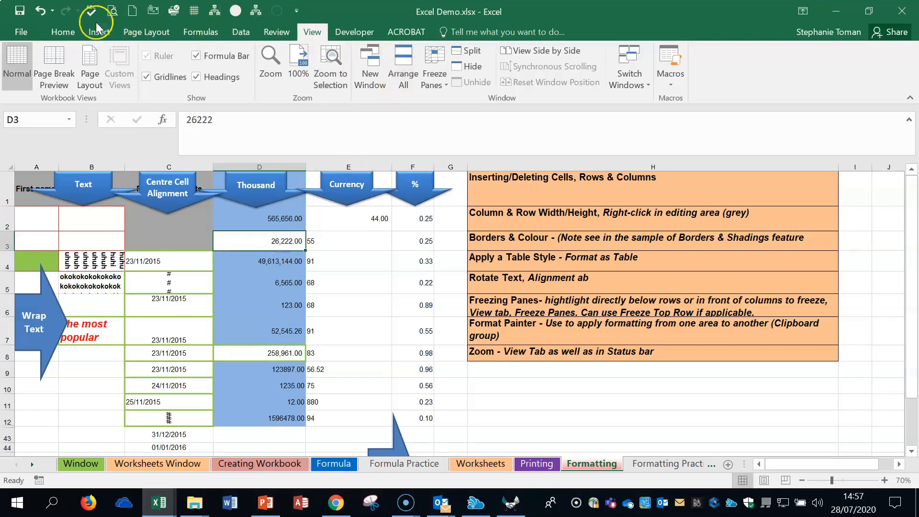
# - Apply the Number format to the Thousand column values in D2:D12
pyautogui.click(63, 33)
pyautogui.moveTo(288, 222); pyautogui.dragTo(260, 413)
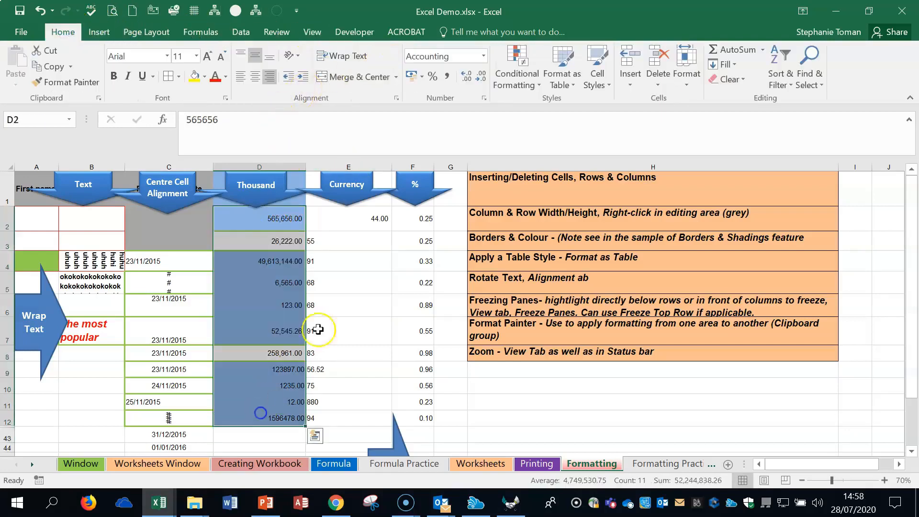
pyautogui.click(351, 58)
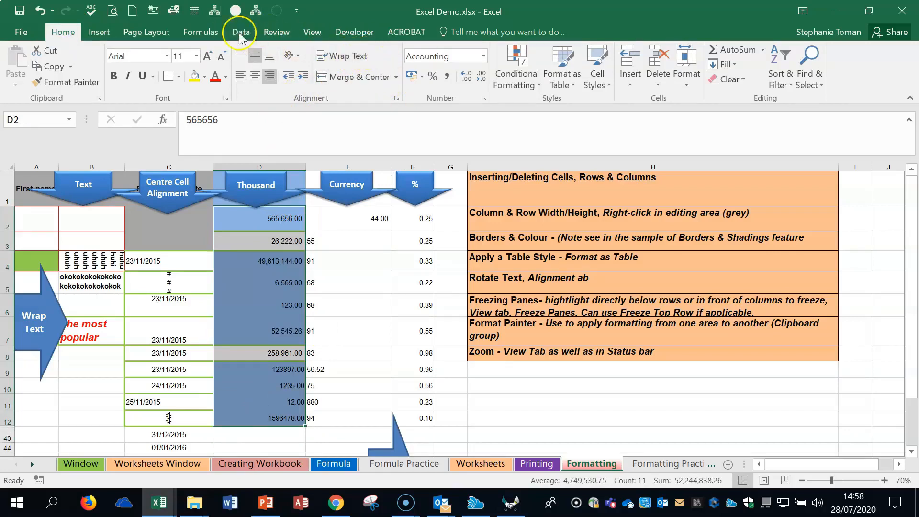
pyautogui.click(484, 56)
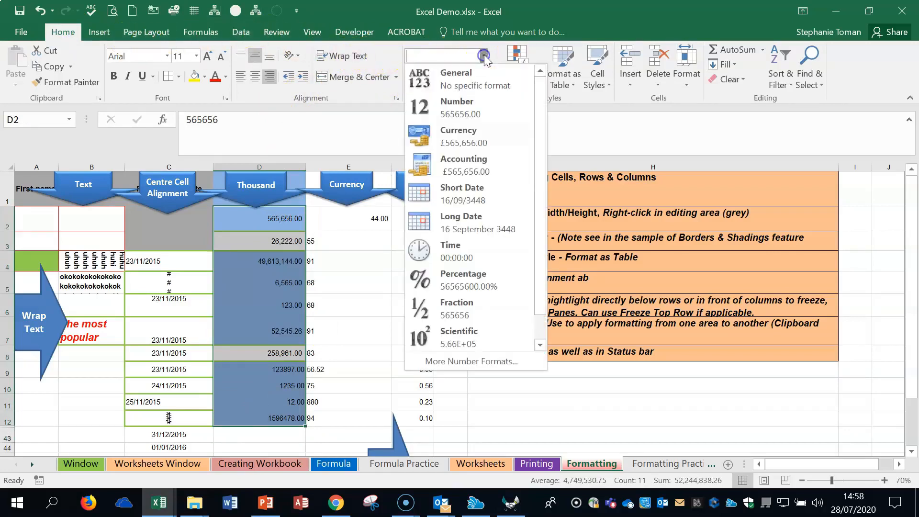
pyautogui.click(454, 106)
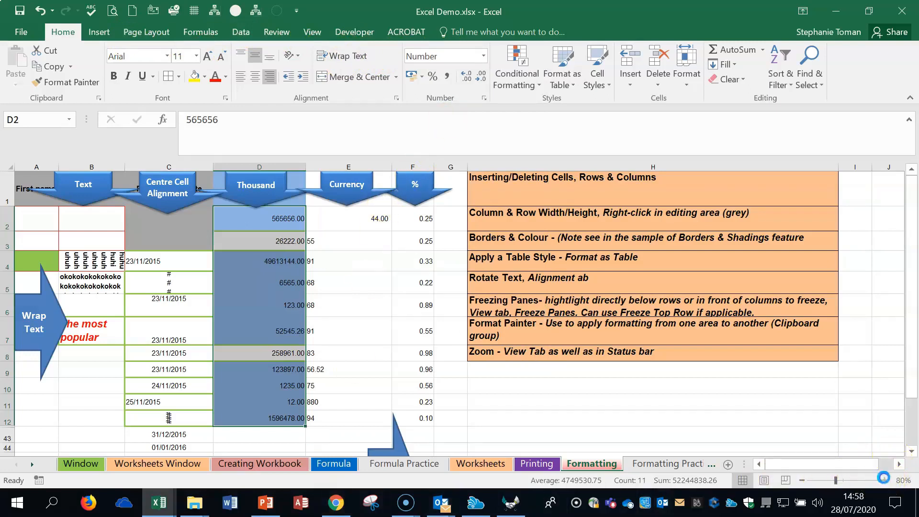
# - Zoom the worksheet in to 90% and apply the thousands-separator Comma Style to cells D2:D7
pyautogui.click(883, 480)
pyautogui.click(337, 308)
pyautogui.moveTo(222, 249); pyautogui.dragTo(199, 346)
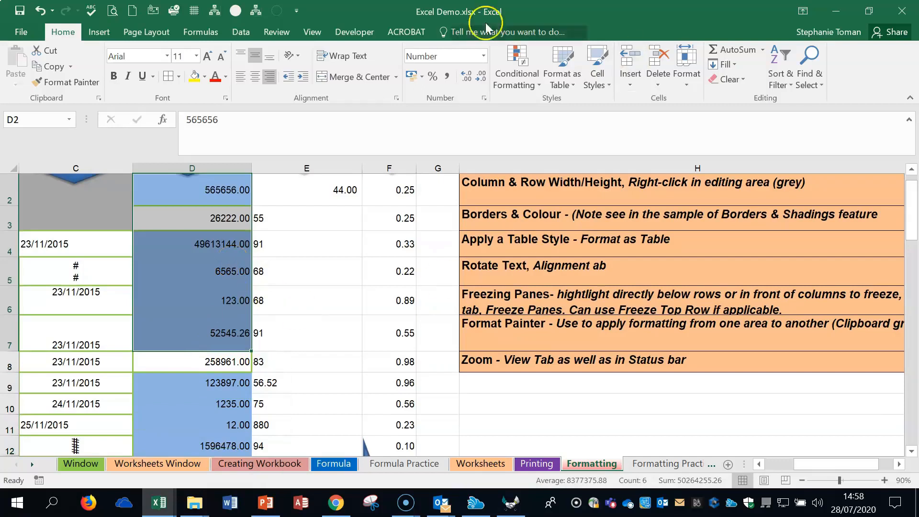
pyautogui.click(446, 77)
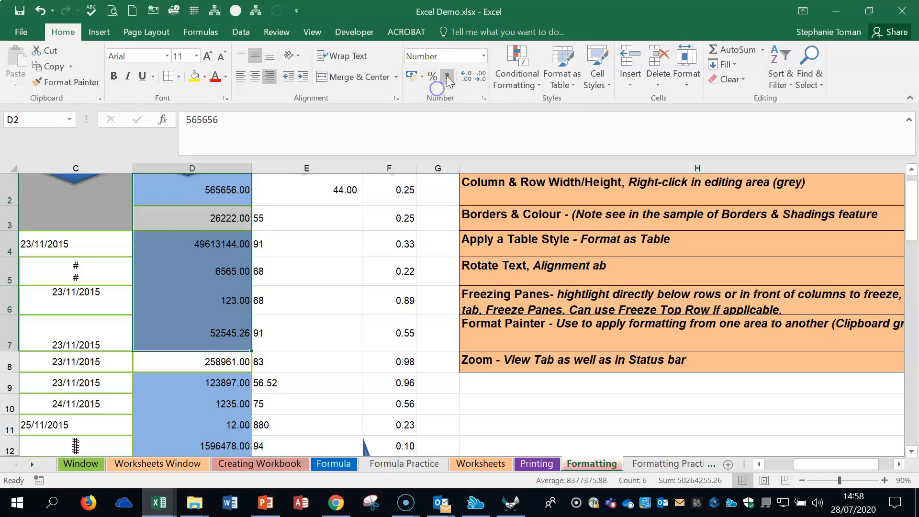
pyautogui.click(448, 77)
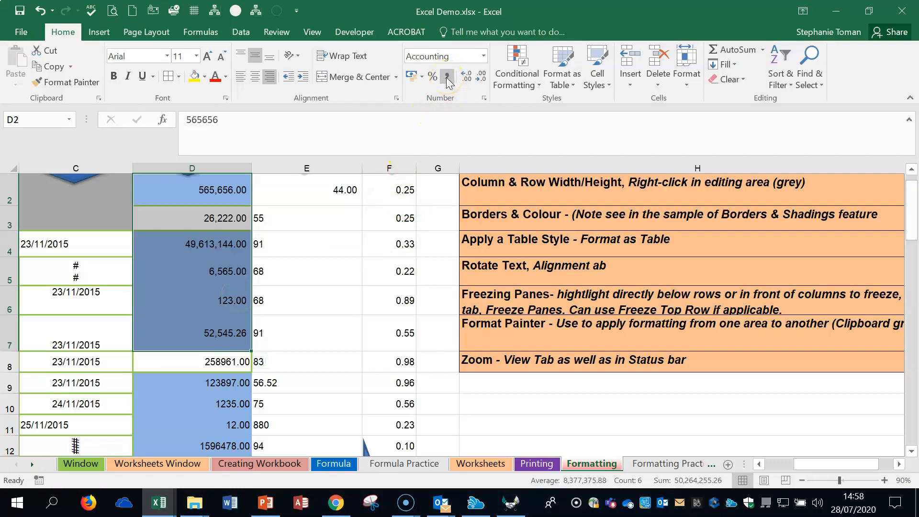
# - Format cells D2:D7 as Currency, and change them to the General format
pyautogui.click(483, 56)
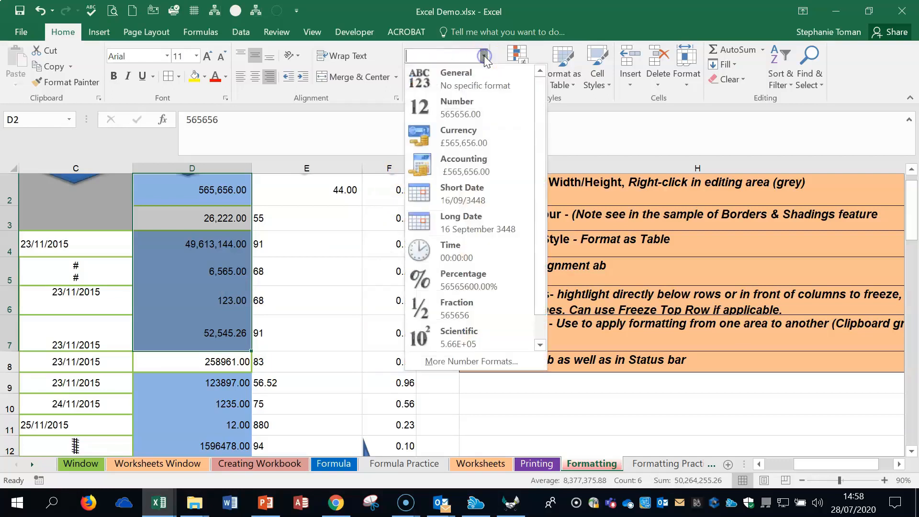
pyautogui.click(464, 142)
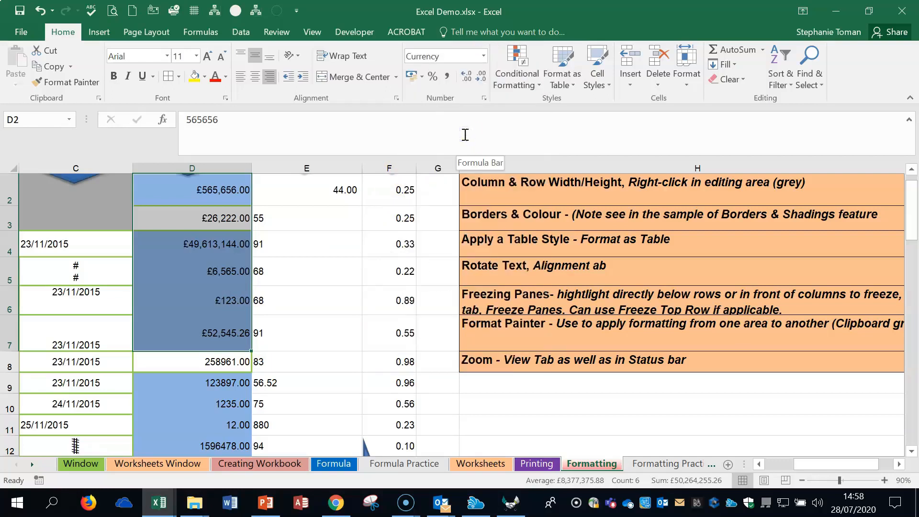
pyautogui.click(483, 56)
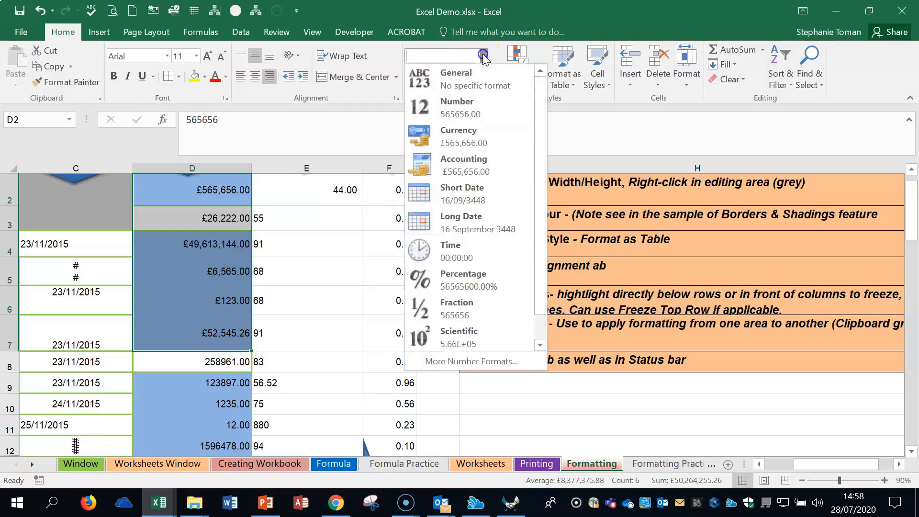
pyautogui.click(469, 80)
# - Switch cells D2:D7 to the Number format, and change them to Accounting with the £ symbol
pyautogui.click(483, 56)
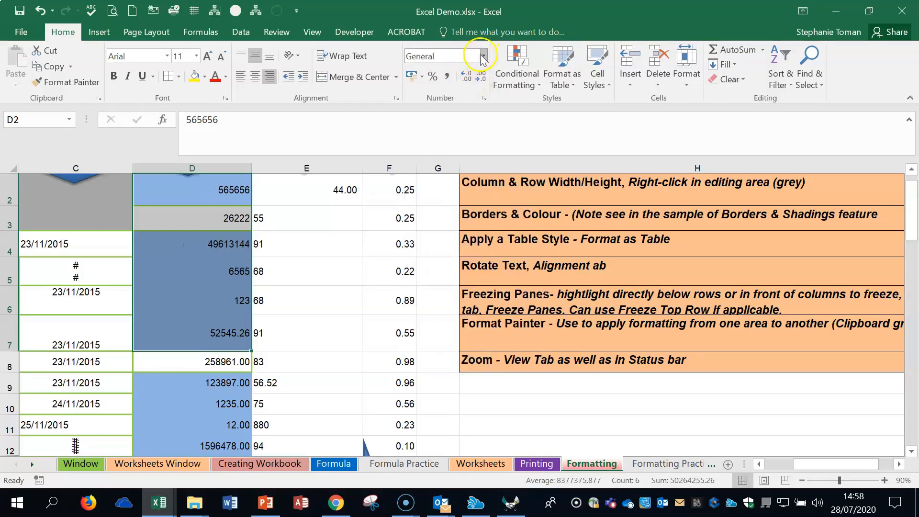
pyautogui.click(467, 108)
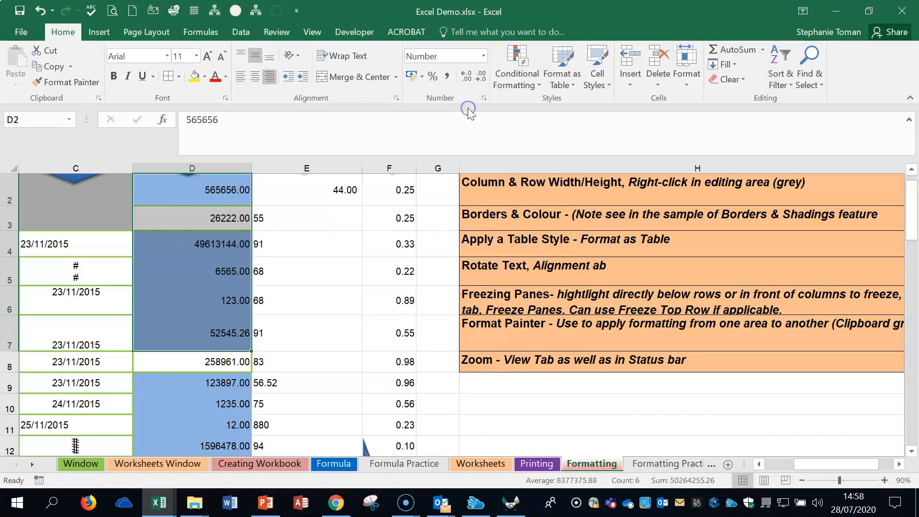
pyautogui.click(483, 56)
pyautogui.click(467, 161)
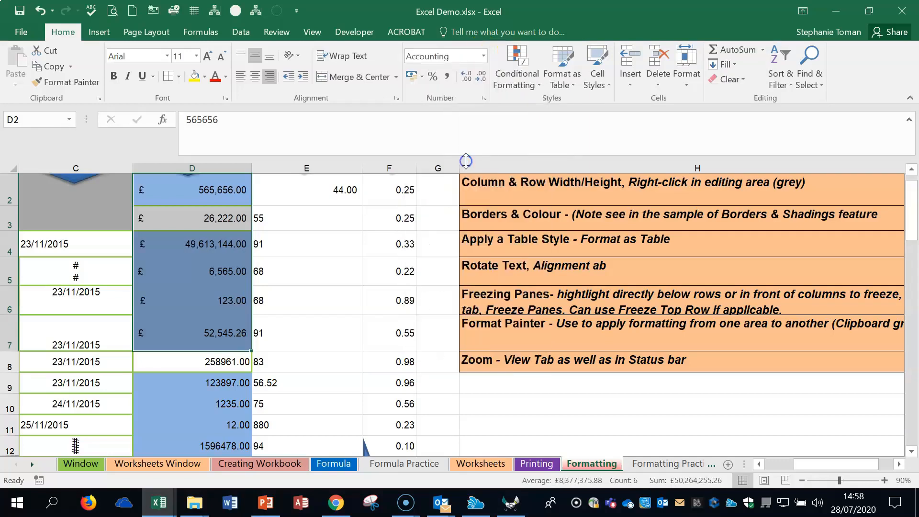
# - Format the date in cell C7 as Short Date, and change it to Long Date
pyautogui.click(100, 333)
pyautogui.click(484, 56)
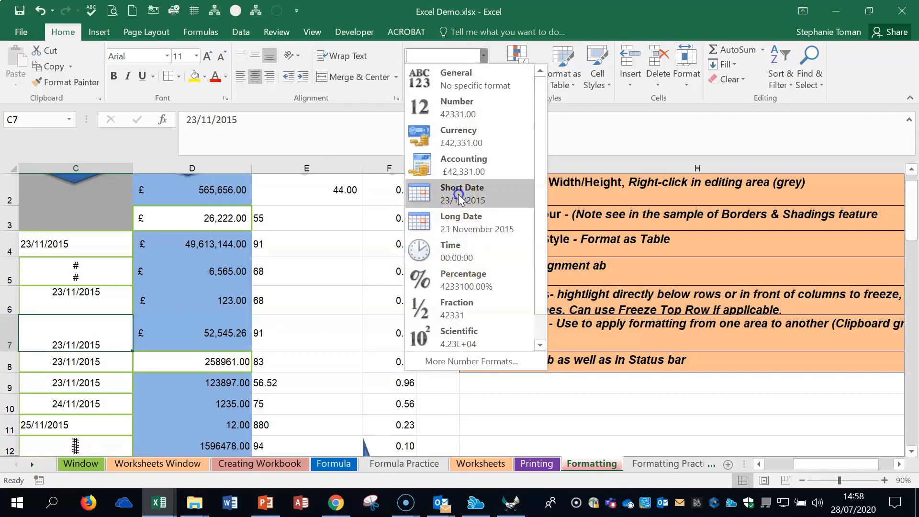
pyautogui.click(458, 193)
pyautogui.click(484, 55)
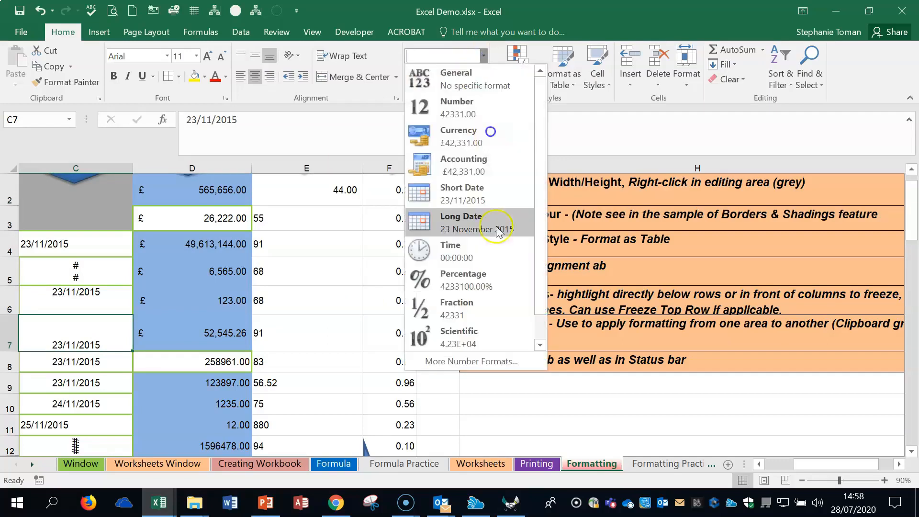
pyautogui.click(471, 225)
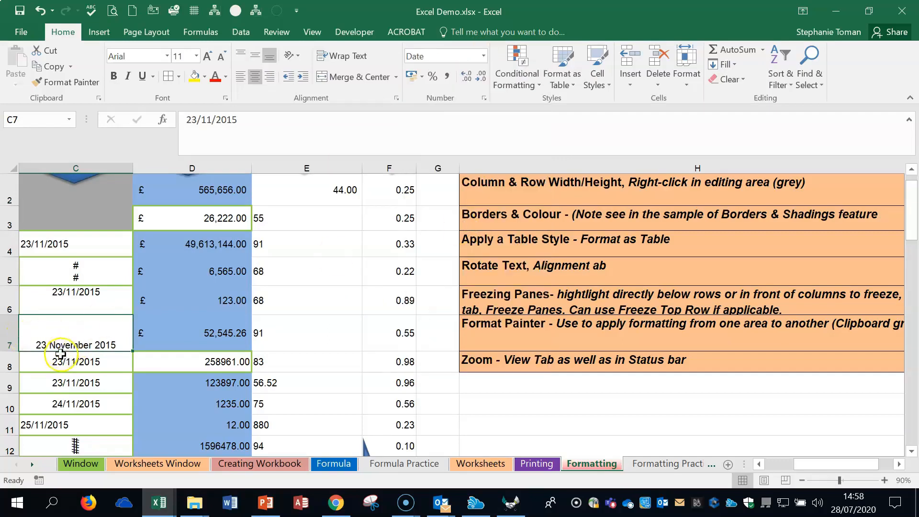
# - Apply the Percent Style to cell F2 and to cells F3:F6 in the % column
pyautogui.click(757, 465)
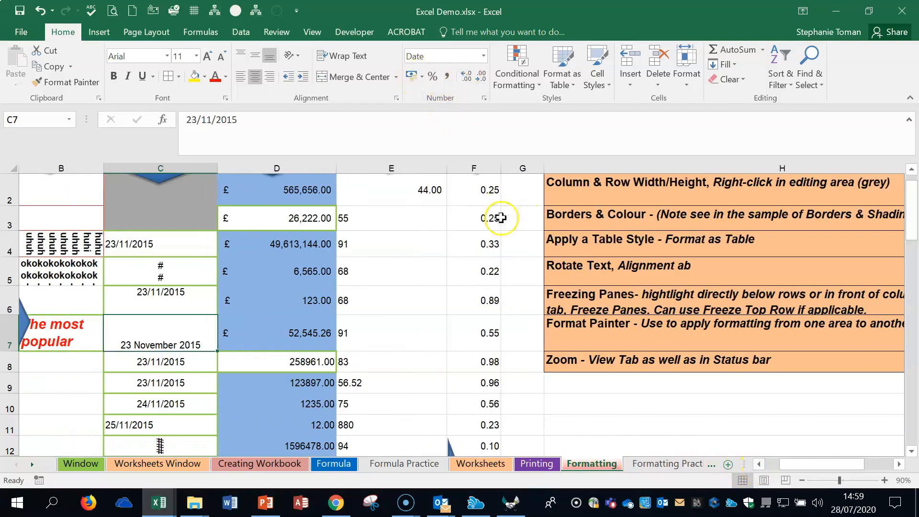
pyautogui.click(475, 190)
pyautogui.click(431, 78)
pyautogui.moveTo(500, 206); pyautogui.dragTo(503, 283)
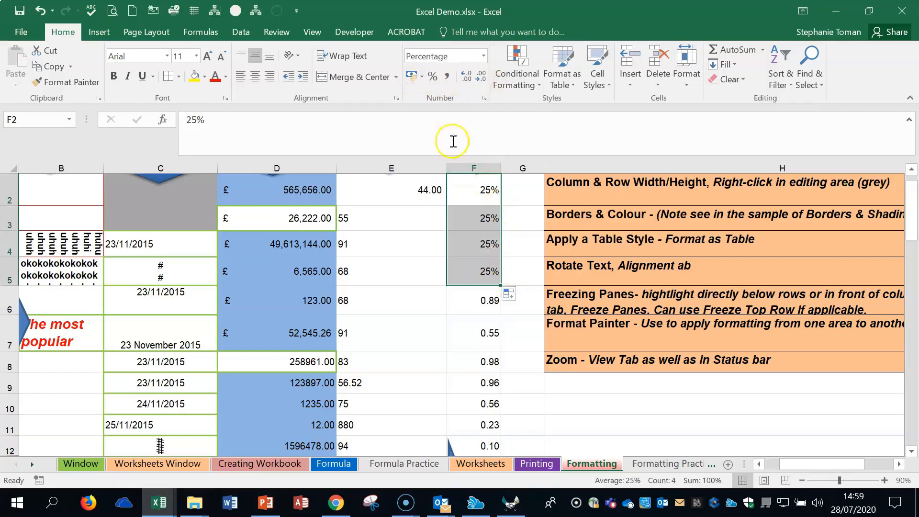
pyautogui.click(38, 11)
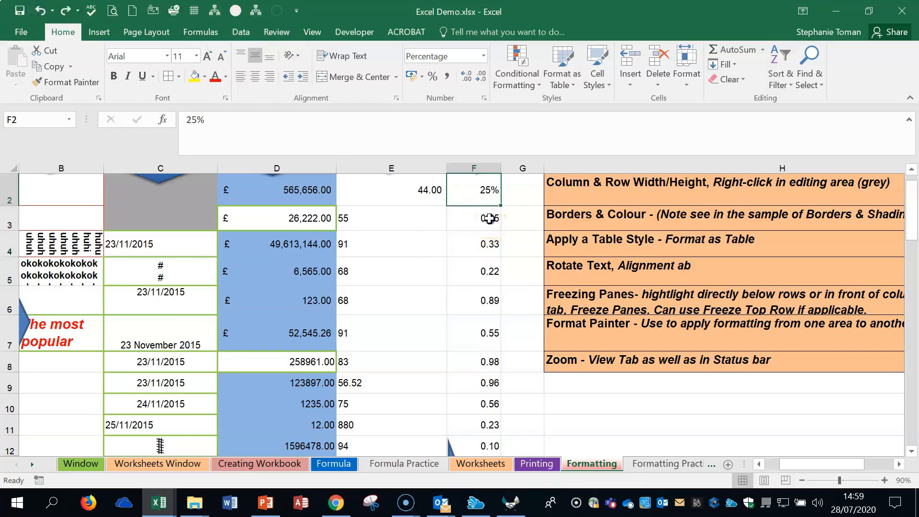
pyautogui.moveTo(474, 218); pyautogui.dragTo(483, 286)
pyautogui.click(433, 77)
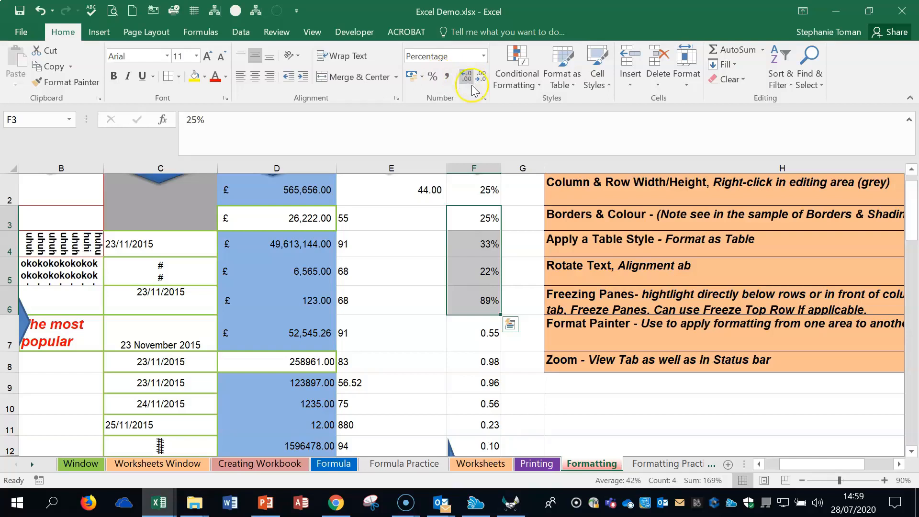
# - Decrease the decimal places of the amount in cell D4, and increase them back to two
pyautogui.click(293, 247)
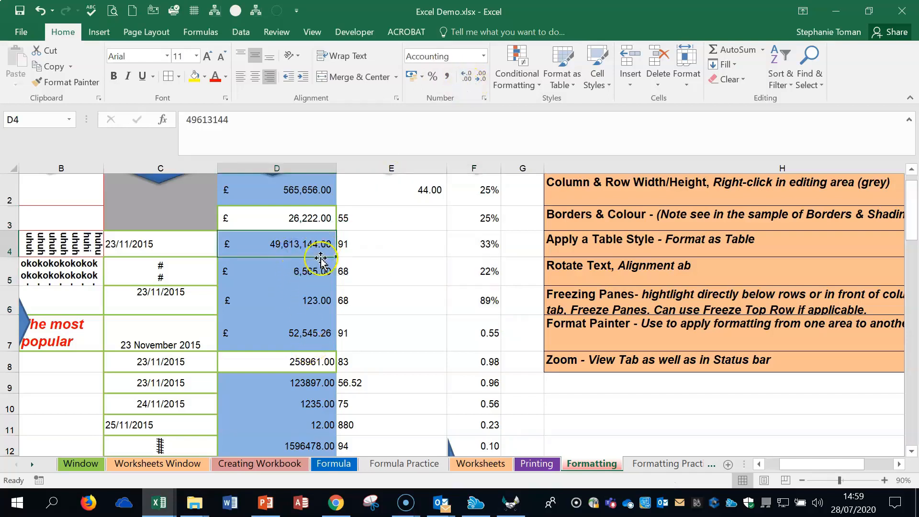
pyautogui.click(481, 78)
pyautogui.click(481, 77)
pyautogui.click(464, 78)
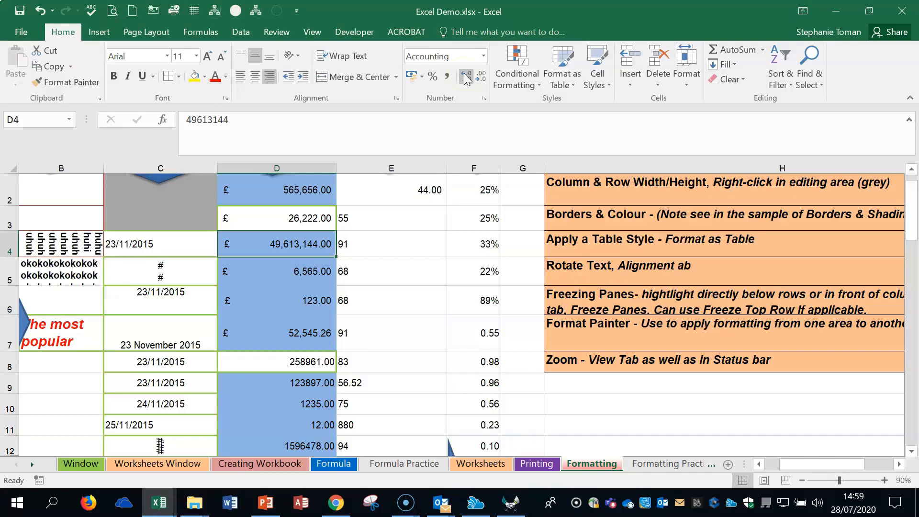
# - Examine the number format categories and Accounting options for cell D2 in the Format Cells dialog, and close it without changes
pyautogui.click(304, 187)
pyautogui.rightClick(306, 186)
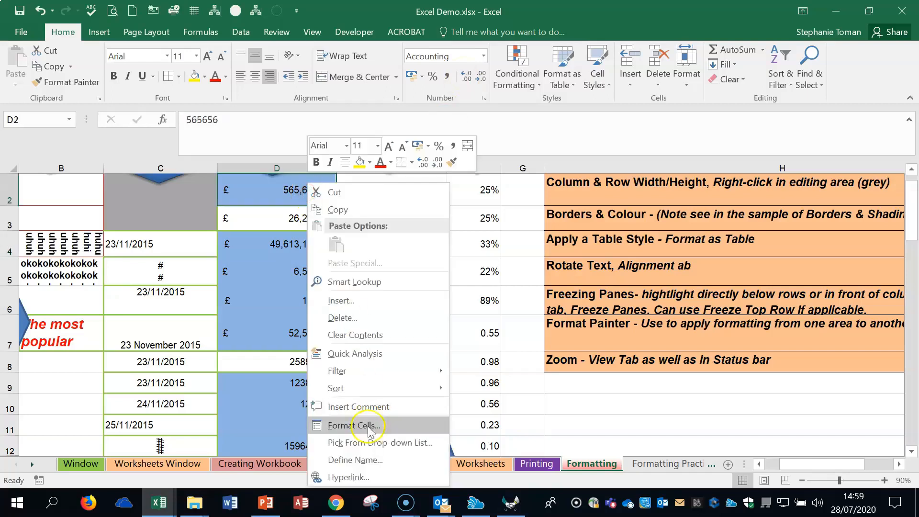
pyautogui.click(354, 425)
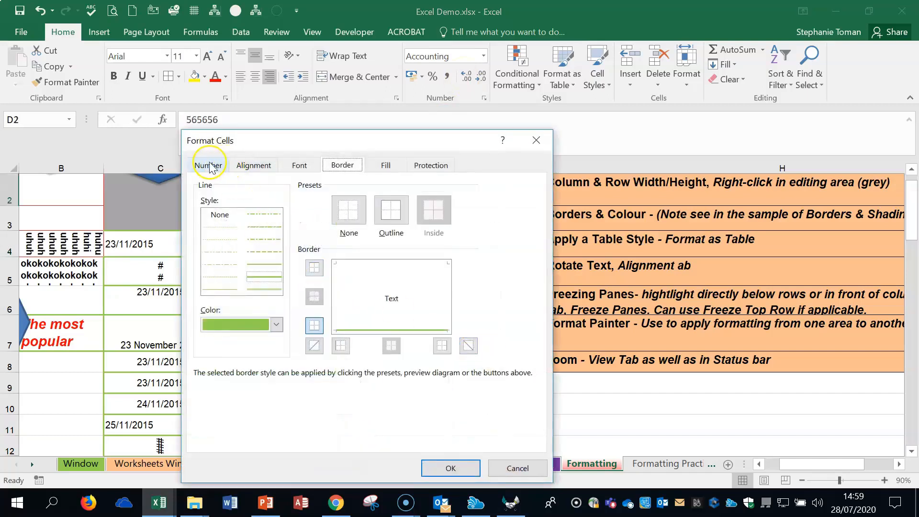
pyautogui.click(208, 166)
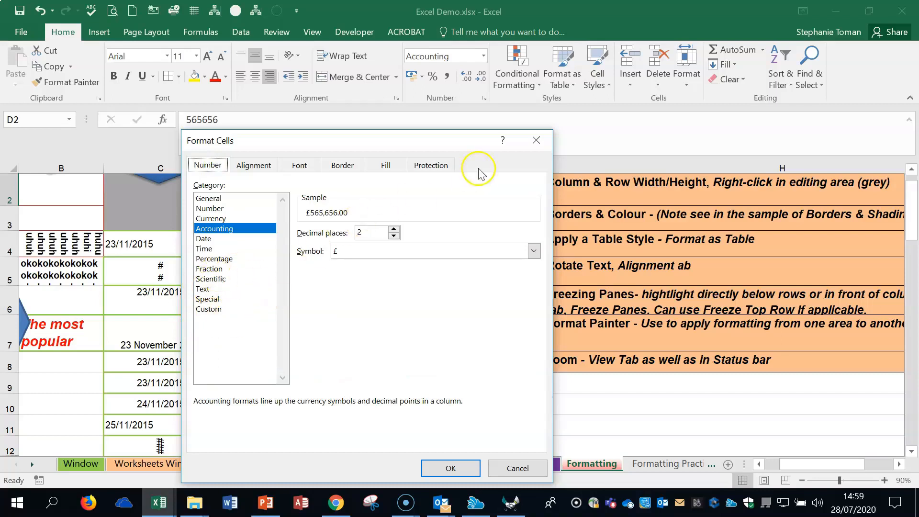
pyautogui.click(536, 140)
pyautogui.click(682, 405)
pyautogui.click(712, 420)
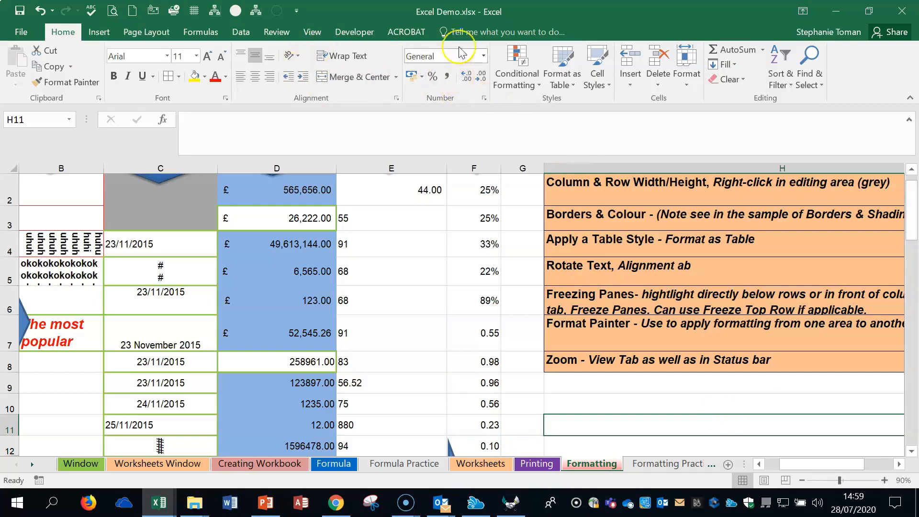
pyautogui.click(420, 303)
pyautogui.click(718, 354)
pyautogui.scroll(1, 718, 355)
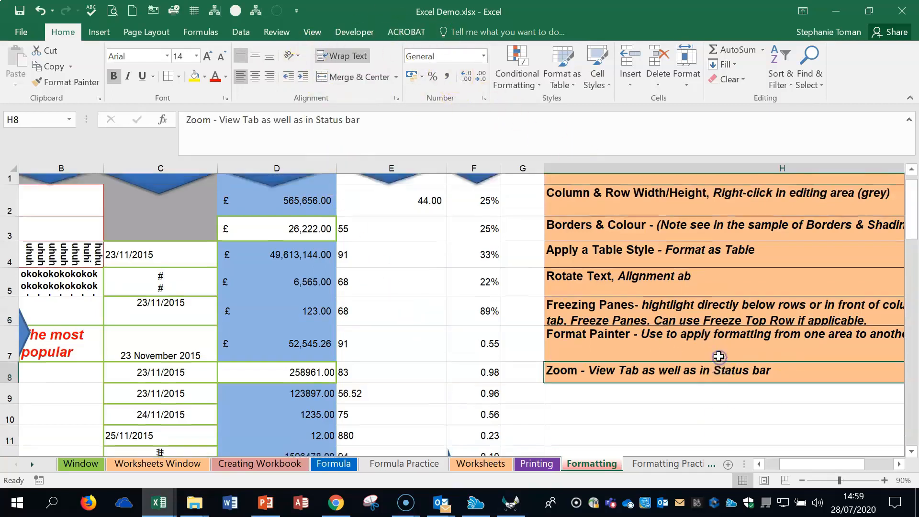
# - Switch to the Formatting Practice worksheet and zoom it in to 80%
pyautogui.click(649, 463)
pyautogui.click(790, 332)
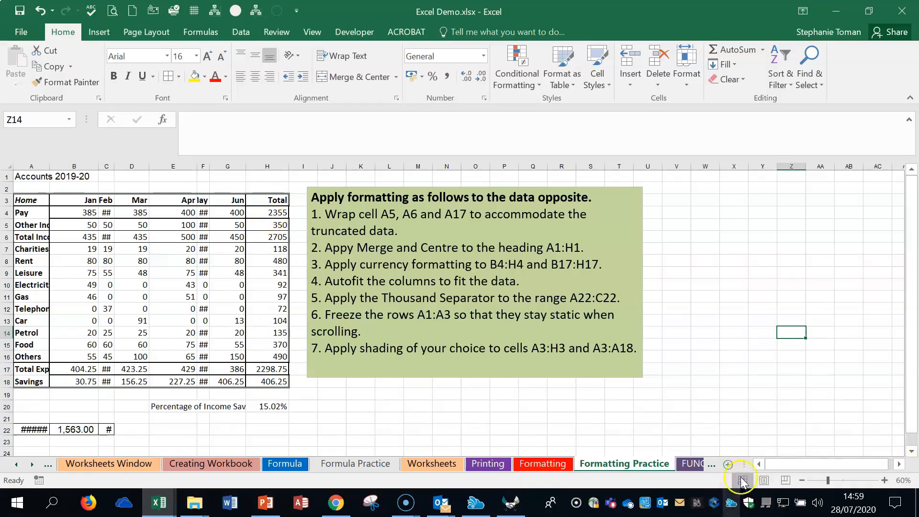
pyautogui.click(884, 480)
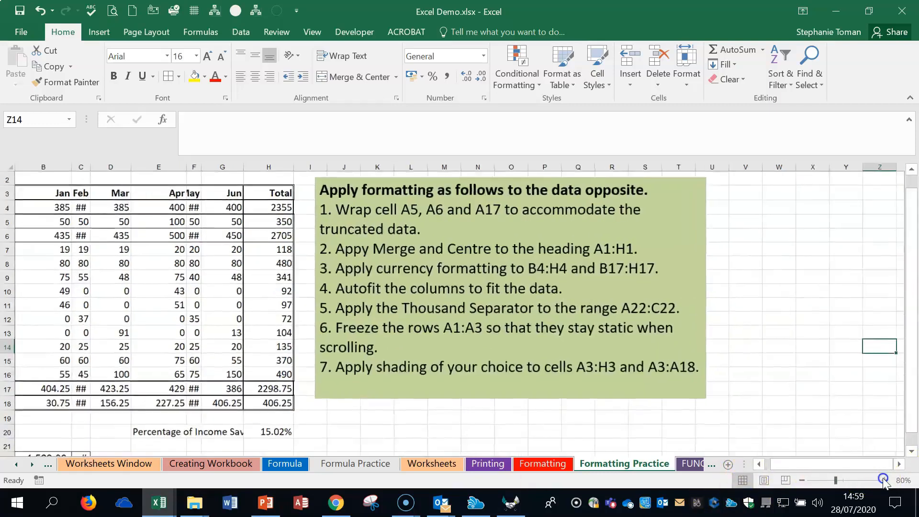
pyautogui.click(884, 480)
pyautogui.moveTo(808, 466); pyautogui.dragTo(764, 468)
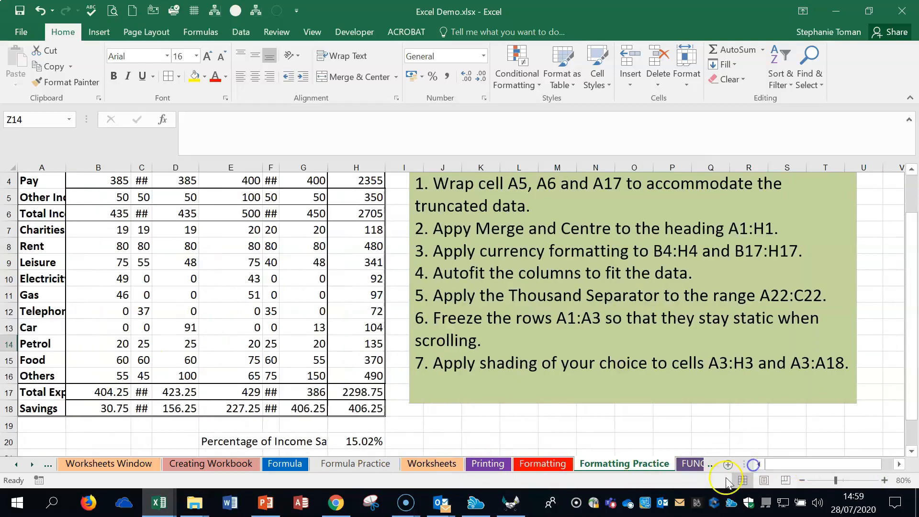
# - Wrap the text in cells A4:A18 and widen column A so that single-word labels fit on one line
pyautogui.click(37, 182)
pyautogui.moveTo(35, 213); pyautogui.dragTo(25, 409)
pyautogui.click(358, 57)
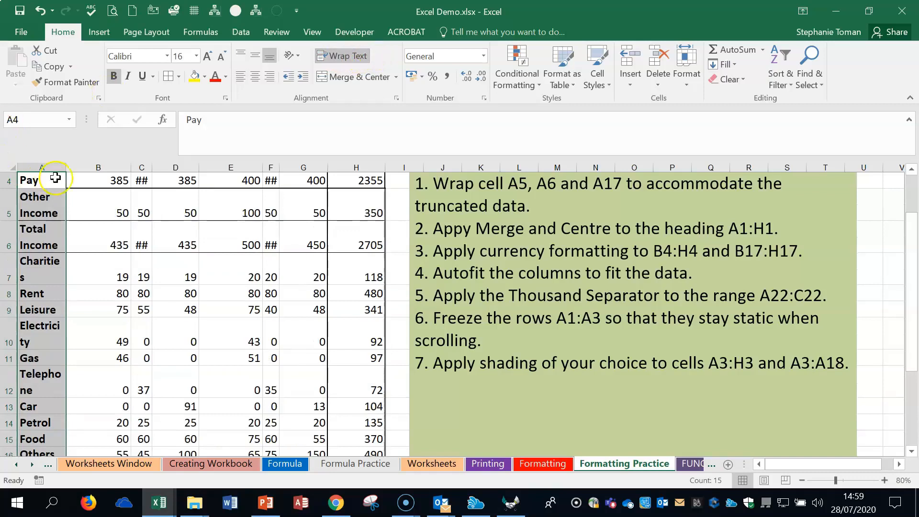
pyautogui.moveTo(67, 167); pyautogui.dragTo(83, 166)
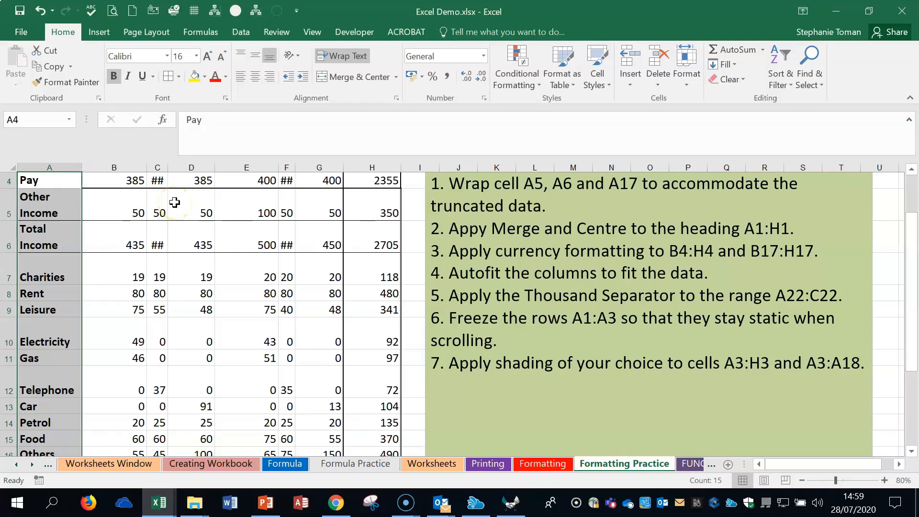
# - Merge and centre the Accounts 2019-20 heading across cells A1:H1
pyautogui.scroll(1, 175, 203)
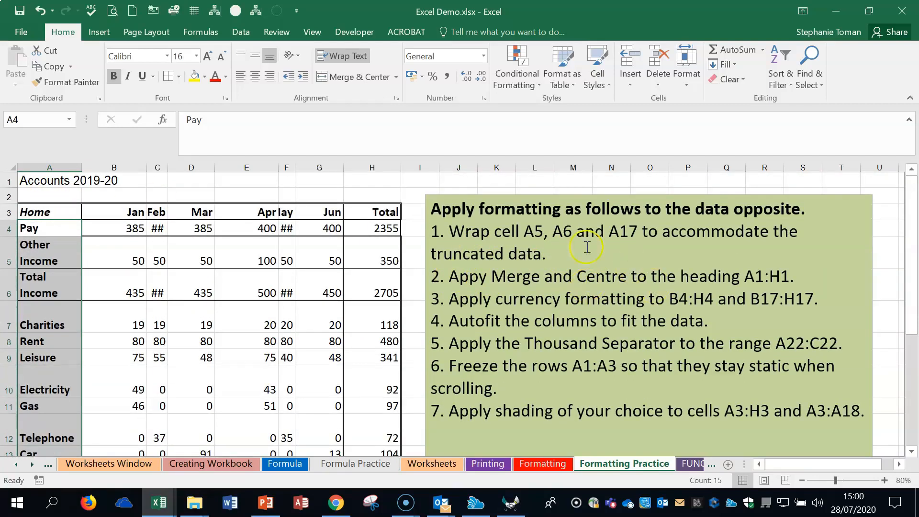
pyautogui.moveTo(35, 182); pyautogui.dragTo(386, 180)
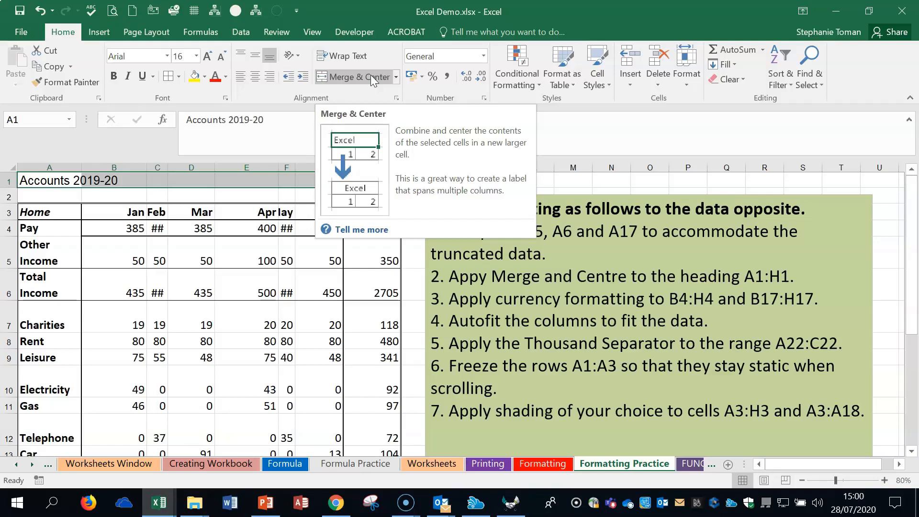
pyautogui.moveTo(72, 180); pyautogui.dragTo(383, 180)
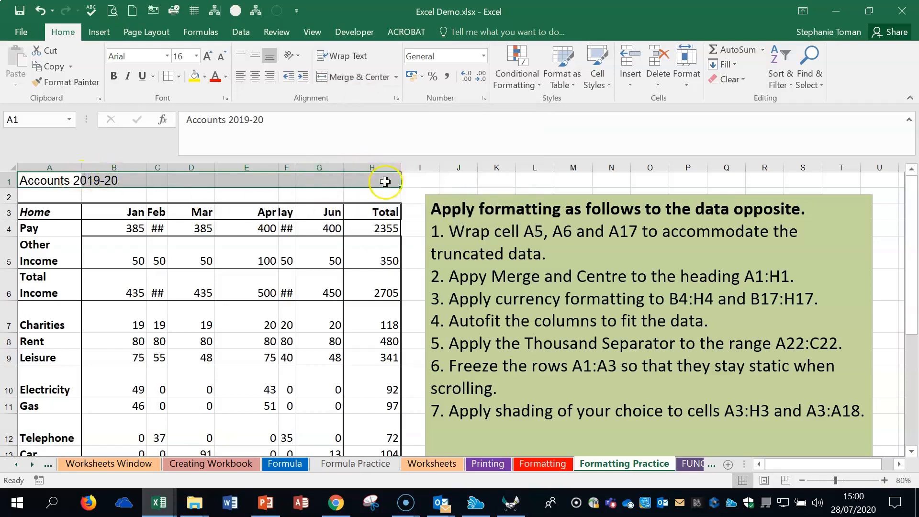
pyautogui.click(345, 80)
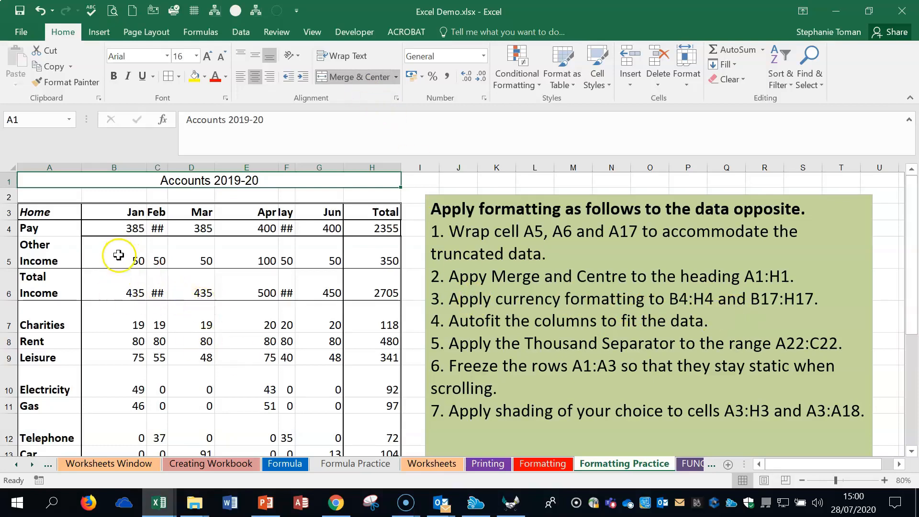
# - Autofit the May and Feb columns, F and C, to their data
pyautogui.moveTo(118, 229); pyautogui.dragTo(305, 228)
pyautogui.doubleClick(295, 167)
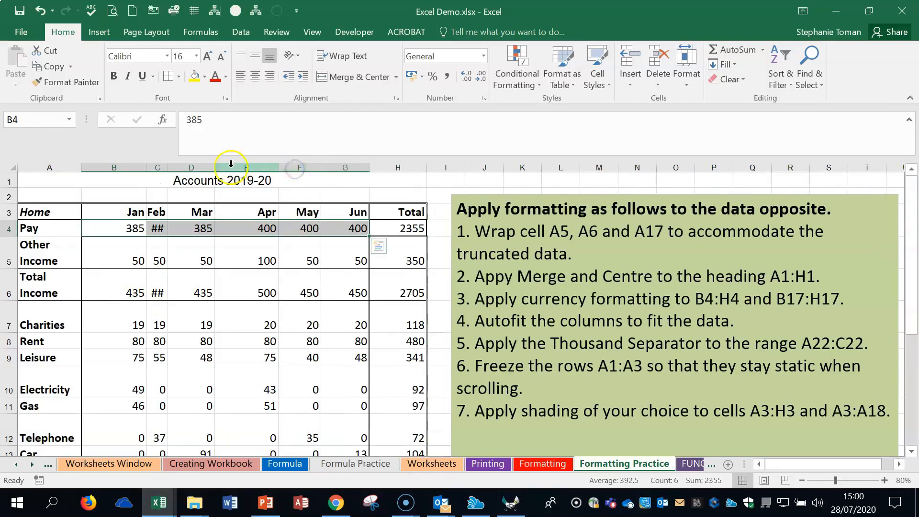
pyautogui.doubleClick(168, 167)
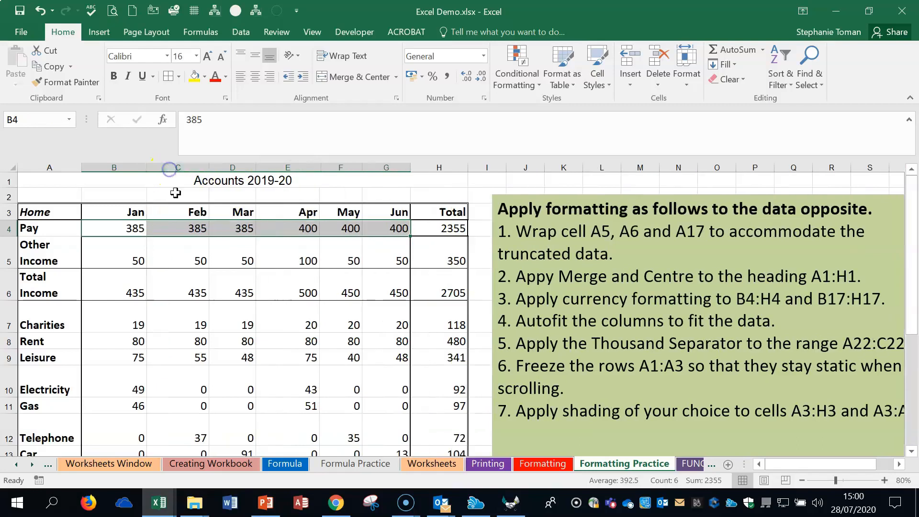
# - Apply the Currency format to the Jan values in cells B4:B17
pyautogui.moveTo(117, 226); pyautogui.dragTo(401, 229)
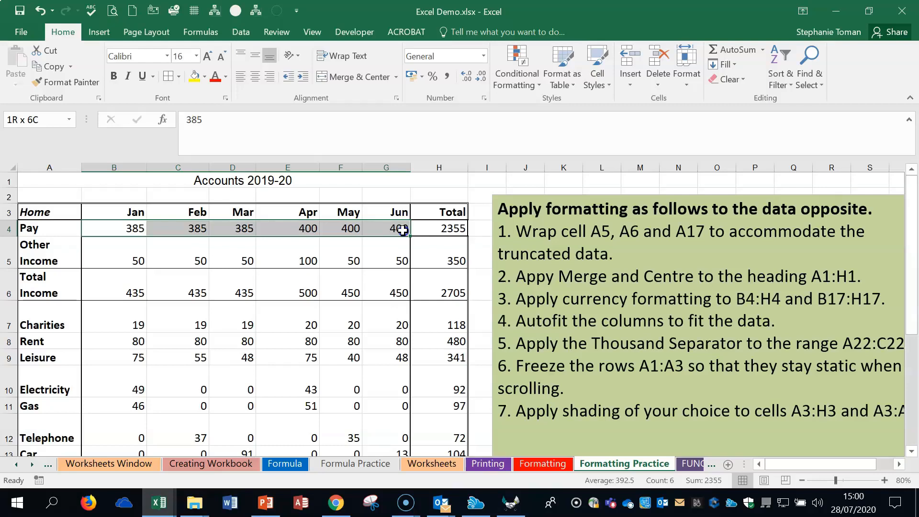
pyautogui.moveTo(402, 230); pyautogui.dragTo(127, 390)
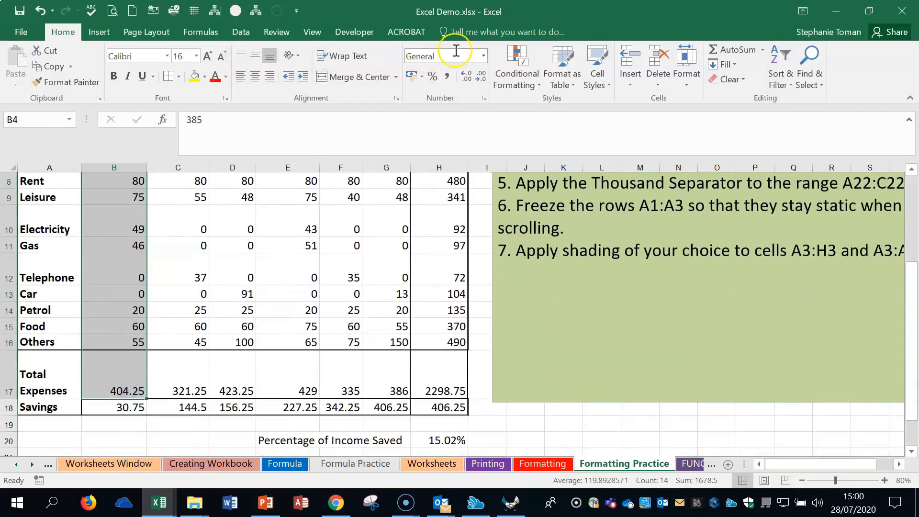
pyautogui.click(483, 56)
pyautogui.click(458, 136)
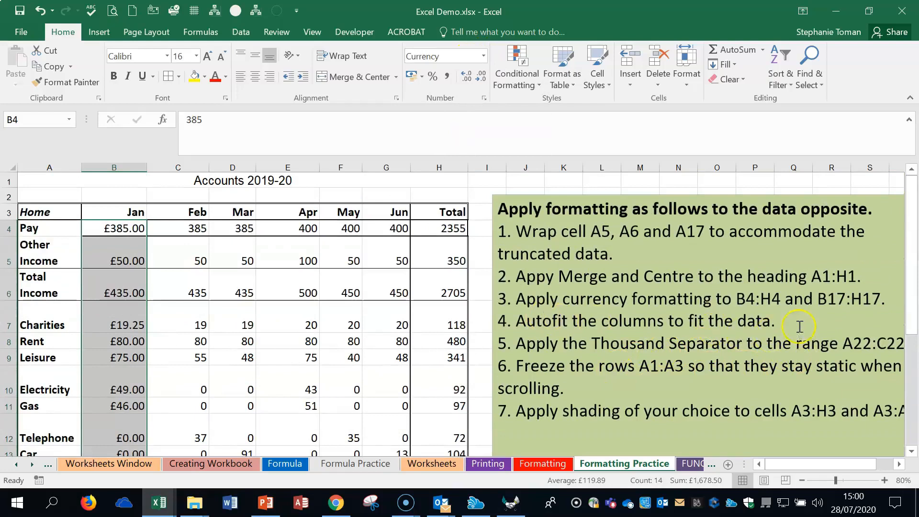
# - Narrow columns A and B, and autofit each one to its contents
pyautogui.click(799, 326)
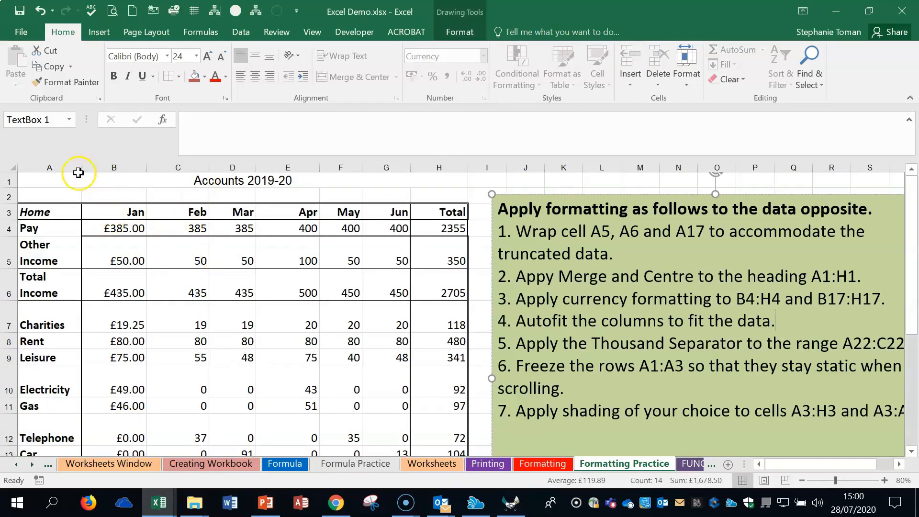
pyautogui.moveTo(82, 166); pyautogui.dragTo(53, 167)
pyautogui.doubleClick(53, 167)
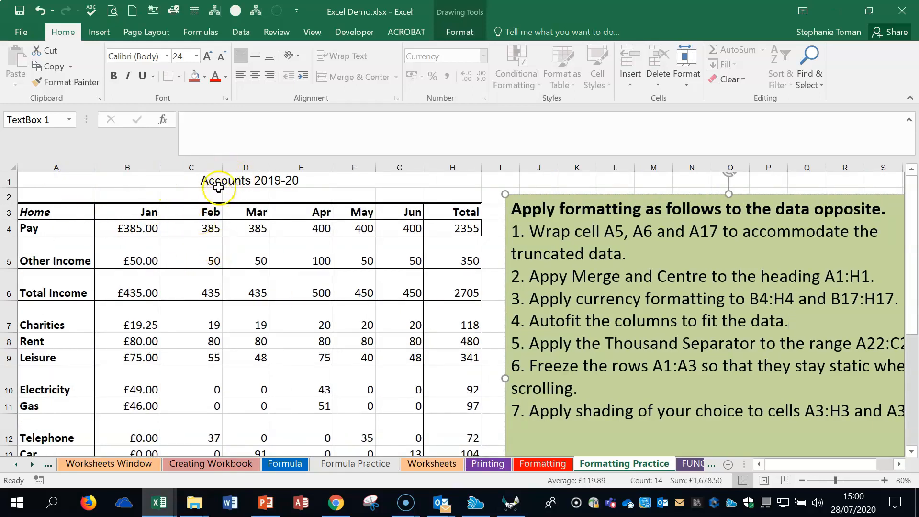
pyautogui.moveTo(160, 166); pyautogui.dragTo(120, 165)
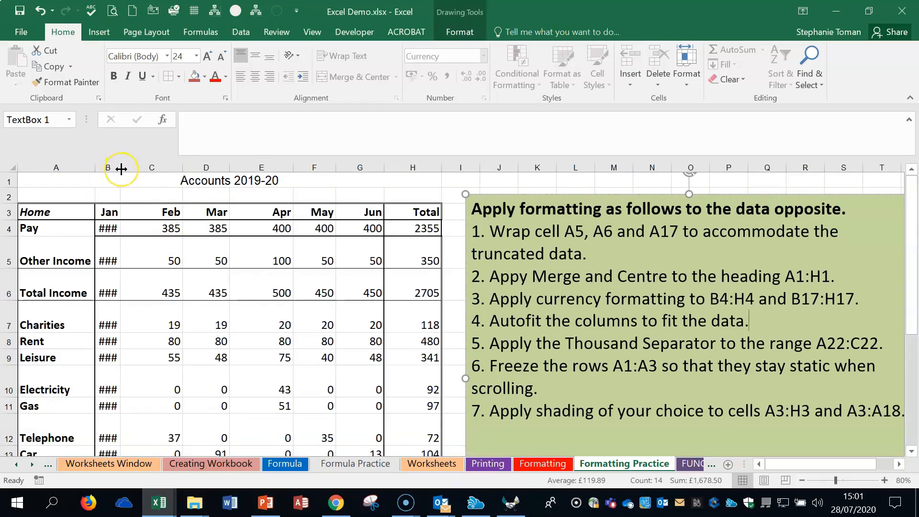
pyautogui.doubleClick(122, 167)
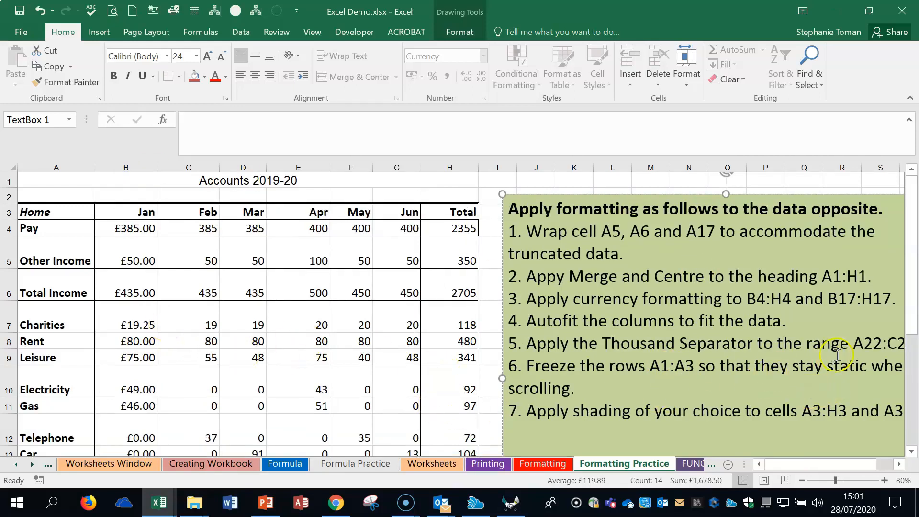
# - Reset the number format of cells A22:C22 to General and apply the thousand separator to them
pyautogui.scroll(-2, 275, 373)
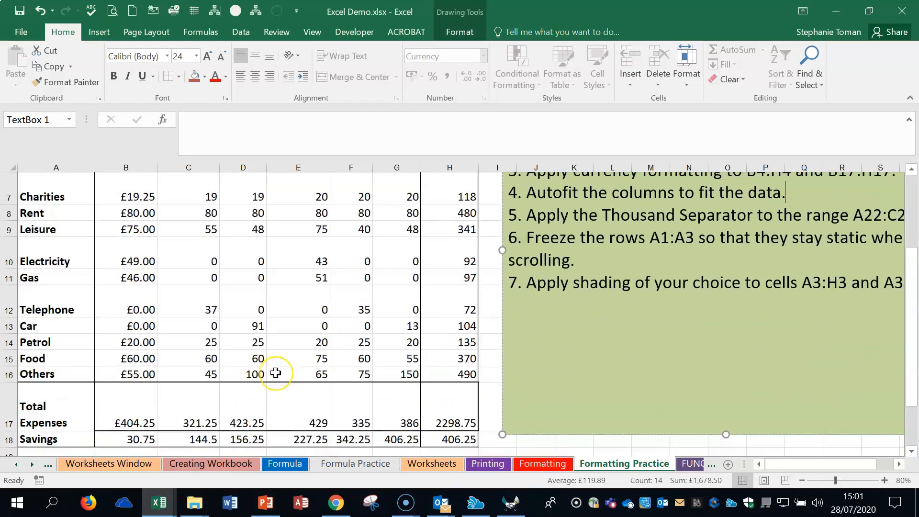
pyautogui.scroll(-1, 276, 373)
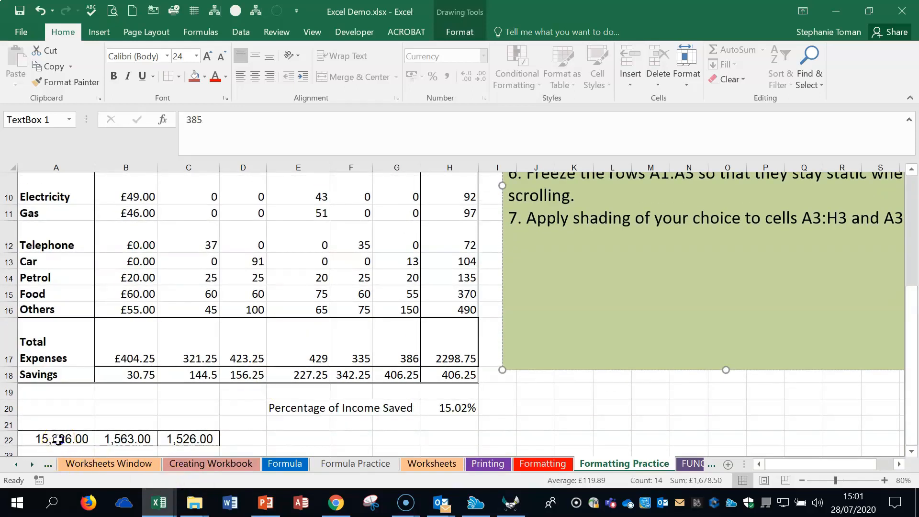
pyautogui.moveTo(72, 437); pyautogui.dragTo(183, 441)
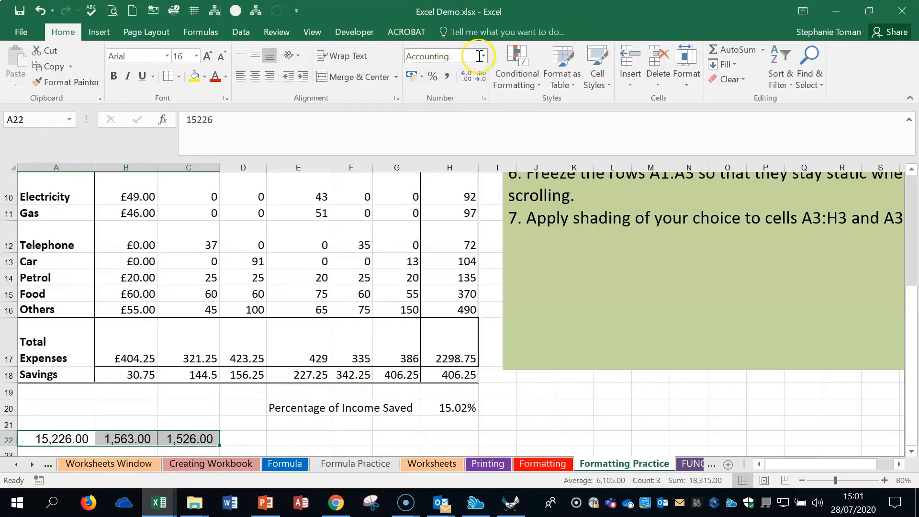
pyautogui.click(482, 56)
pyautogui.click(461, 77)
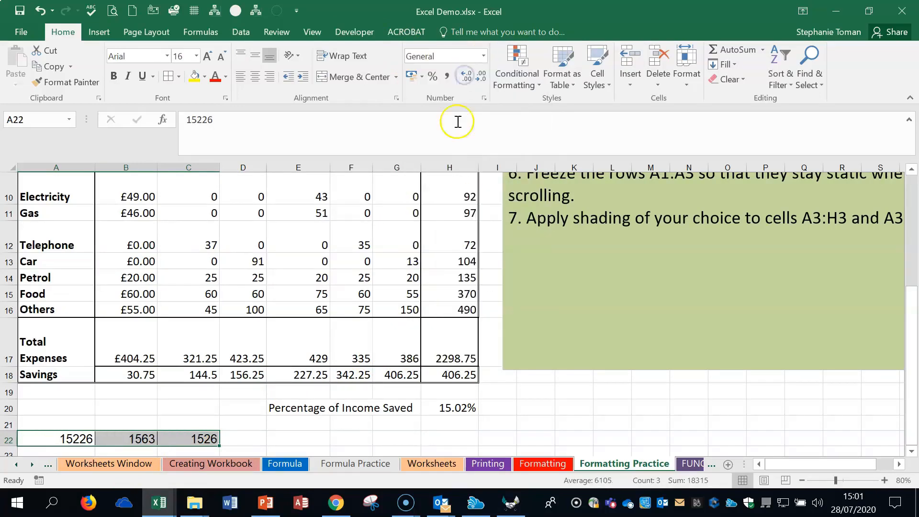
pyautogui.click(446, 77)
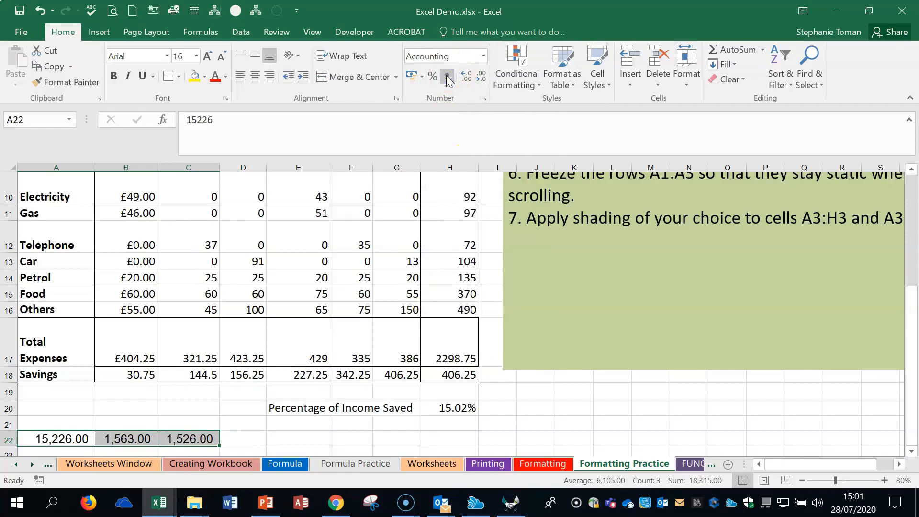
# - Select row 4 and view the Freeze Panes options for keeping rows 1 to 3 static
pyautogui.click(742, 297)
pyautogui.scroll(3, 744, 297)
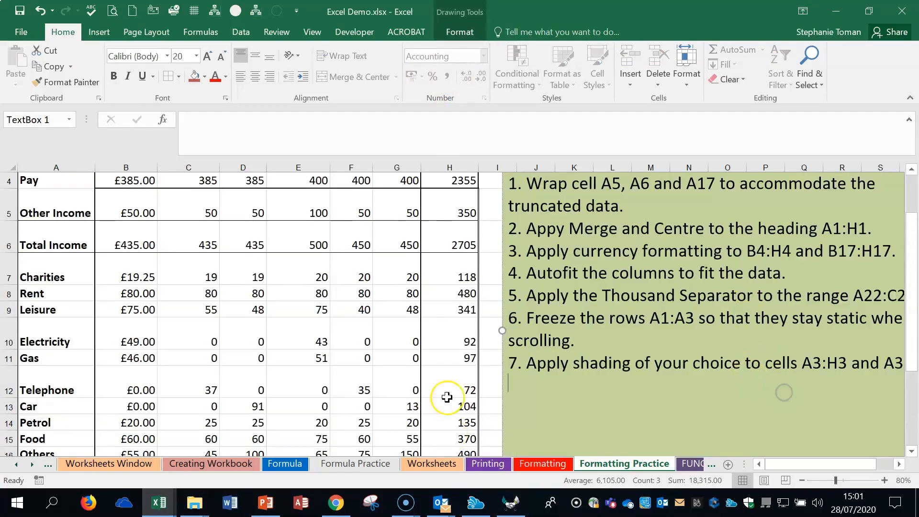
pyautogui.scroll(1, 684, 342)
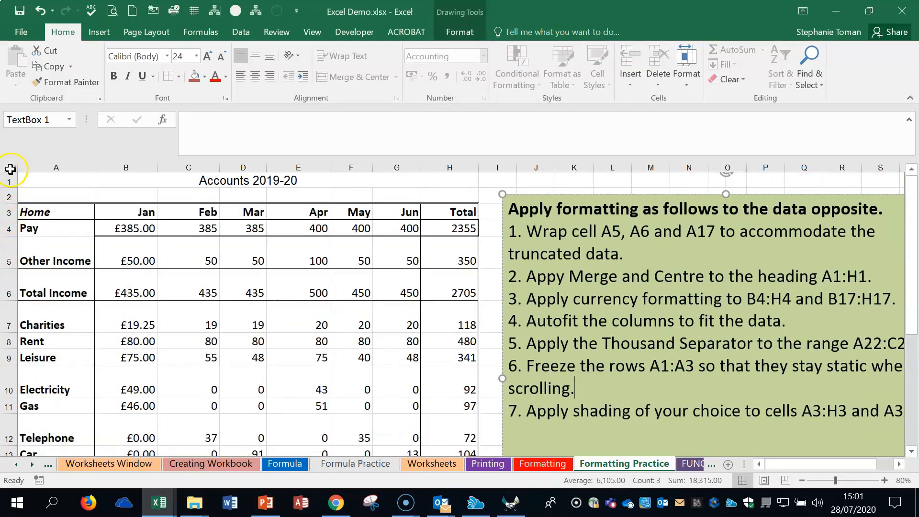
pyautogui.click(8, 227)
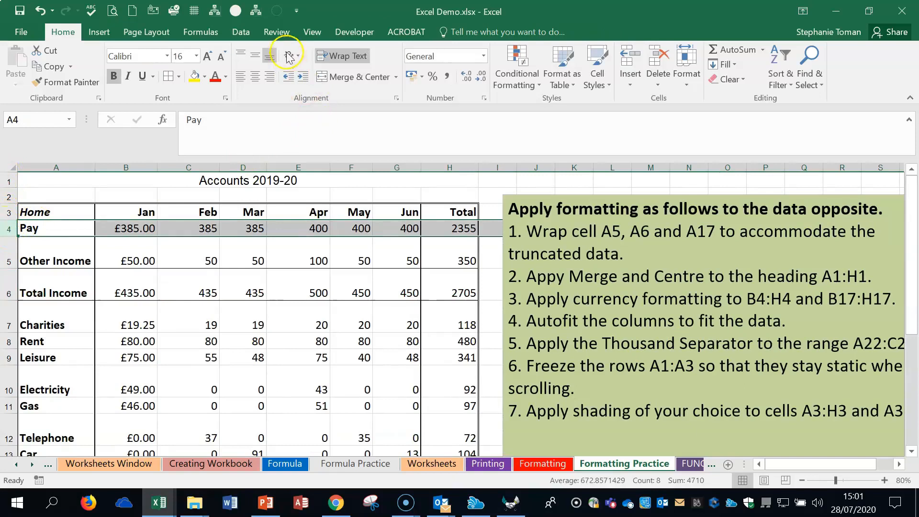
pyautogui.click(313, 33)
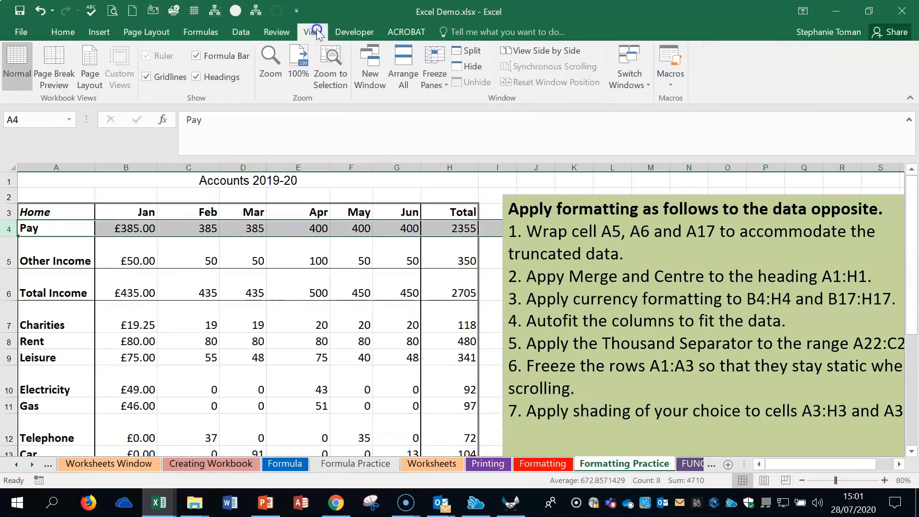
pyautogui.click(434, 77)
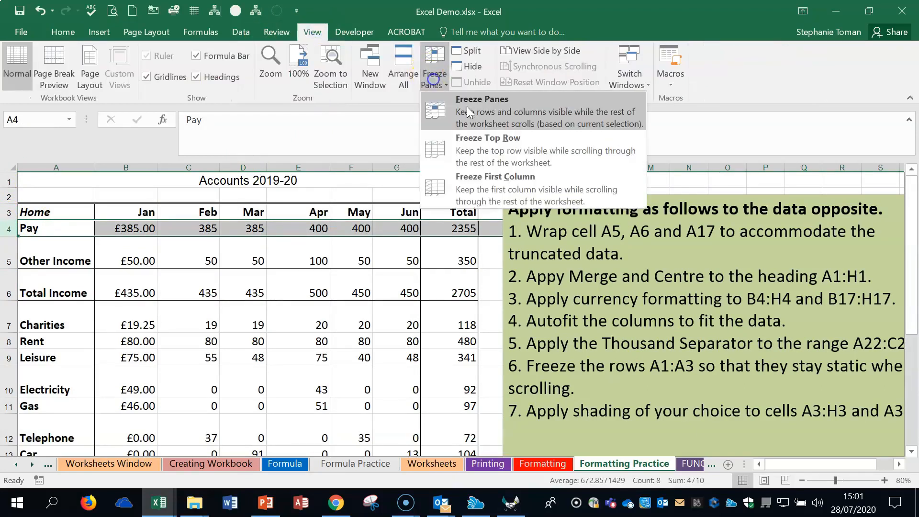
pyautogui.click(318, 355)
pyautogui.scroll(-2, 330, 352)
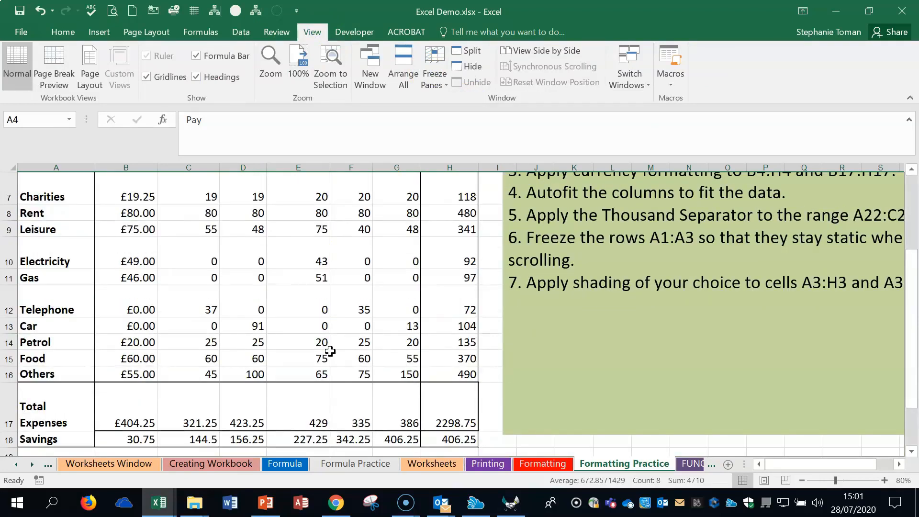
# - Shade the header cells A3:H3 with the standard light blue fill colour
pyautogui.scroll(2, 125, 230)
pyautogui.moveTo(43, 215); pyautogui.dragTo(455, 211)
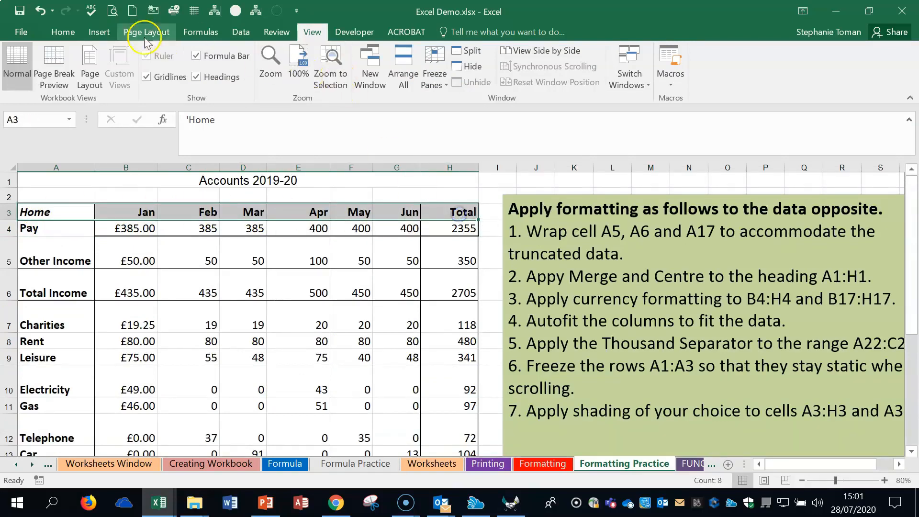
pyautogui.click(64, 30)
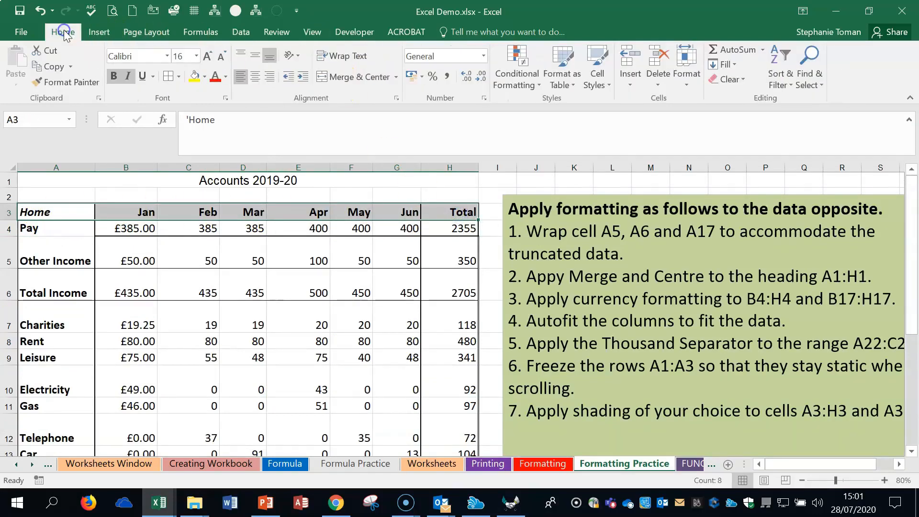
pyautogui.click(204, 77)
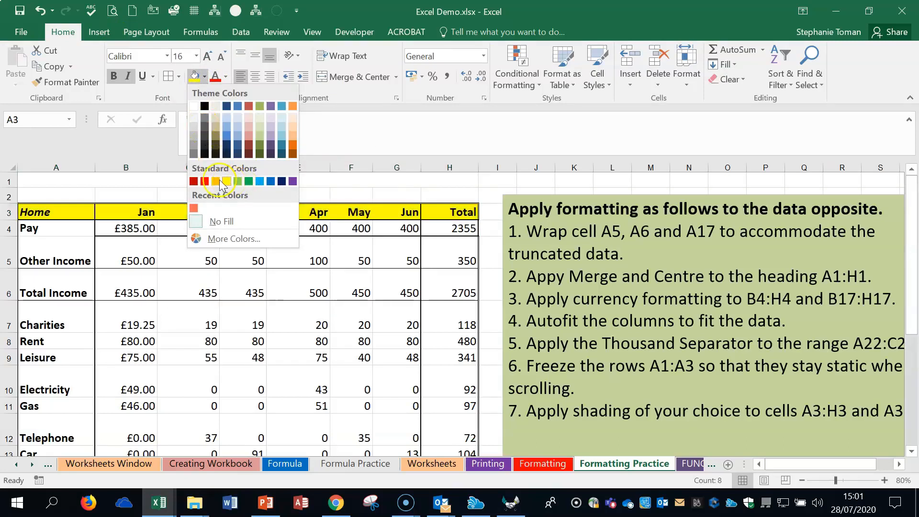
pyautogui.click(270, 181)
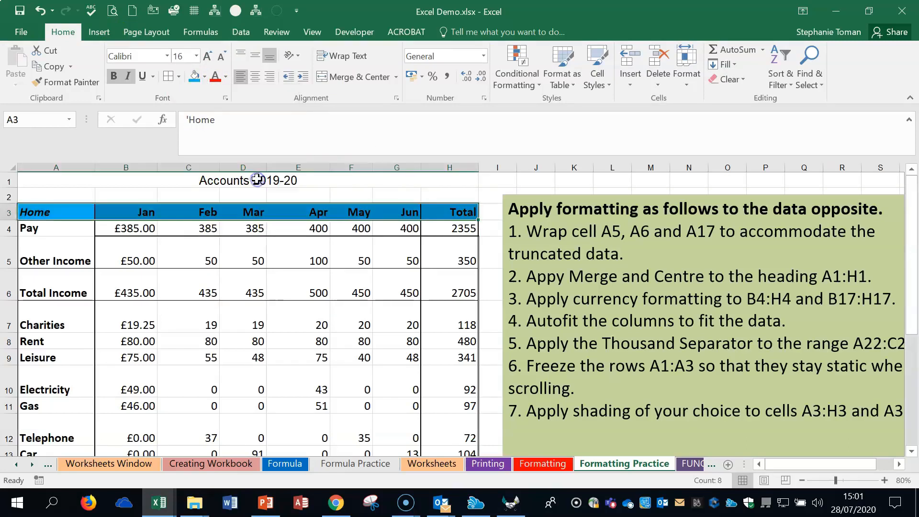
pyautogui.click(308, 273)
# - Review the exercise instructions on the formatting sheet and switch to the FUNCTIONS worksheet
pyautogui.click(846, 359)
pyautogui.scroll(-1, 813, 383)
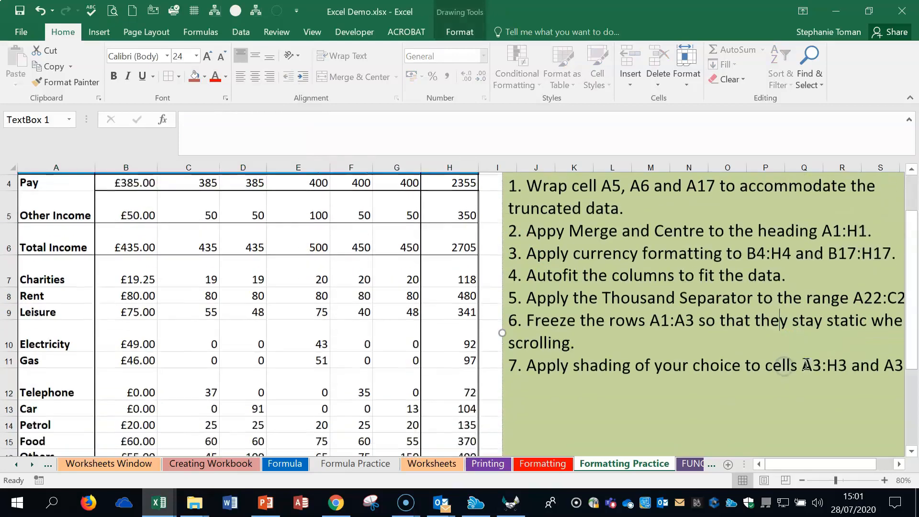
pyautogui.click(688, 465)
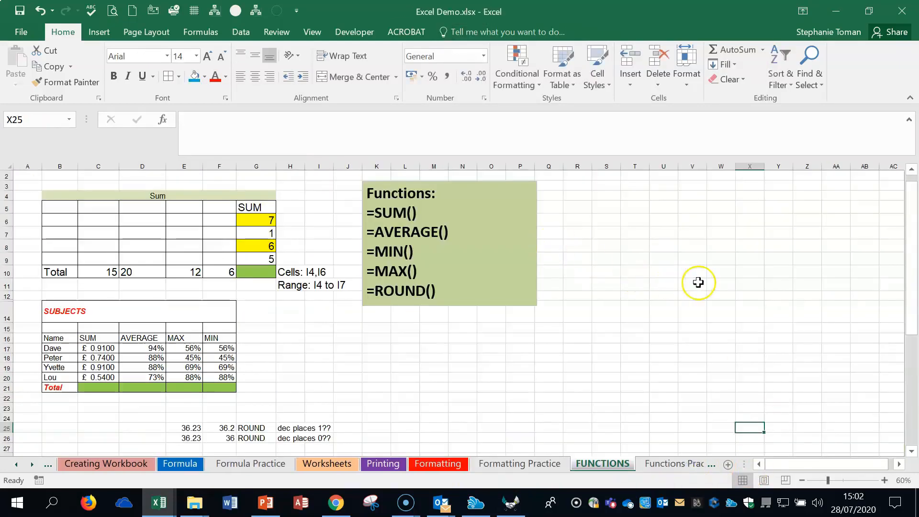